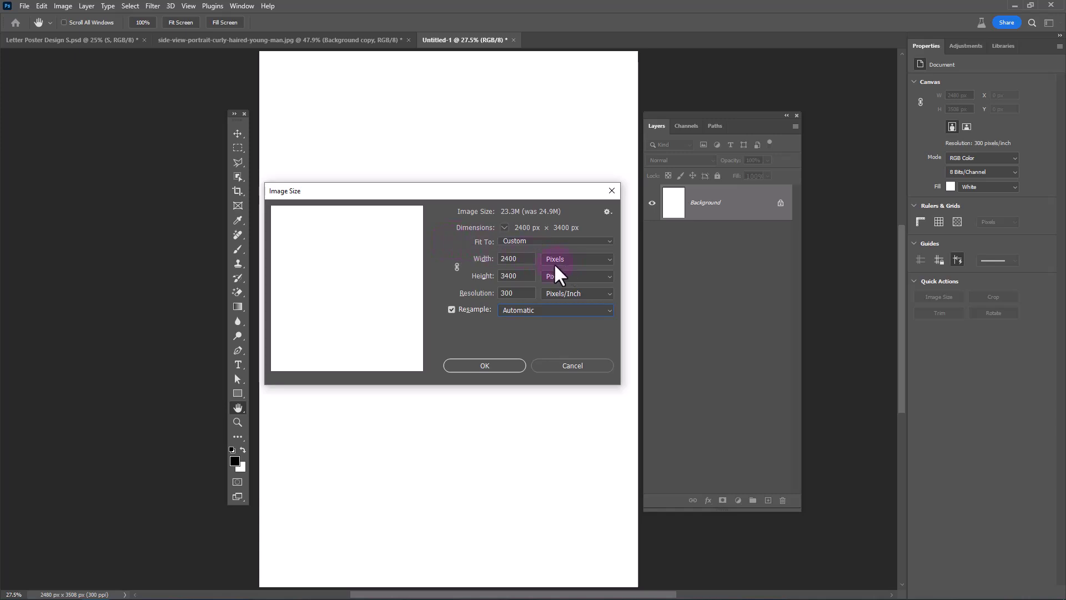
Step: Check the Image Size width units and keep them as Pixels
left_click_drag(528, 258, 487, 259)
left_click(609, 264)
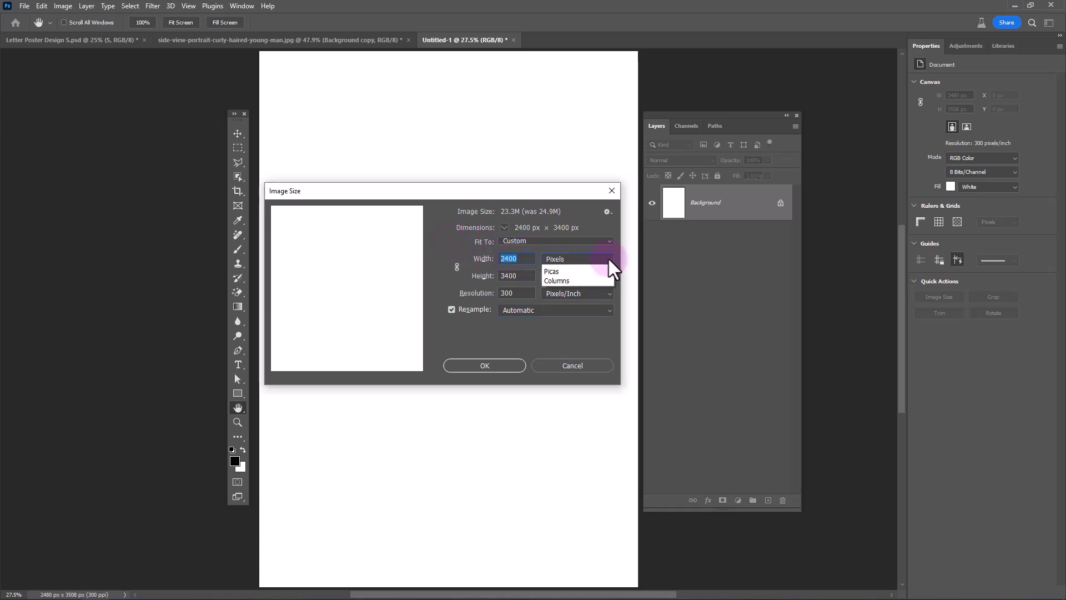
left_click(559, 281)
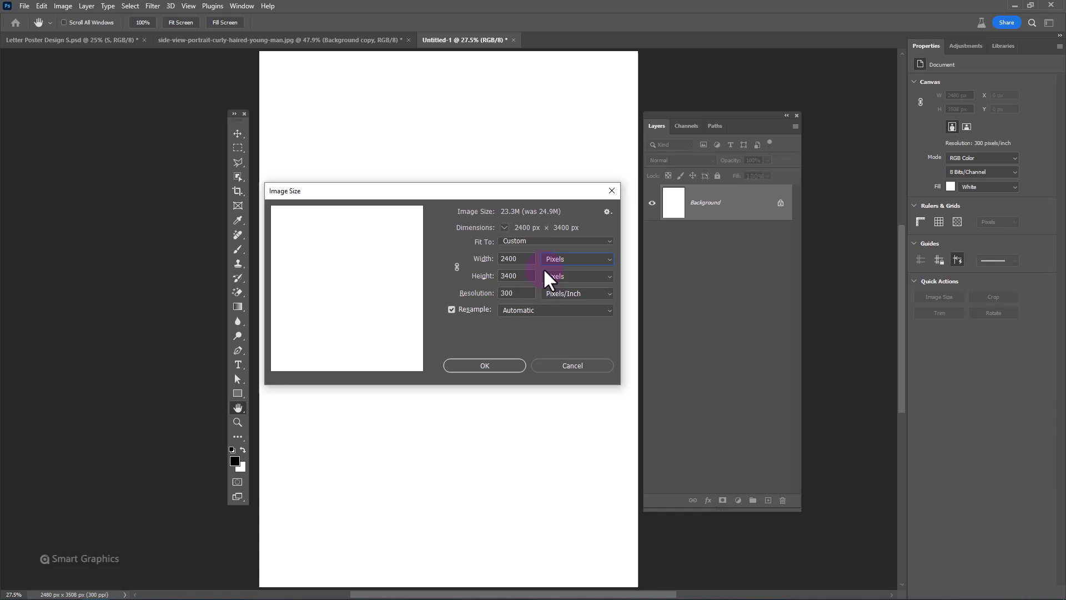
Step: Cancel Image Size and drag the portrait's cut-out man onto the Untitled-1 poster
left_click(548, 364)
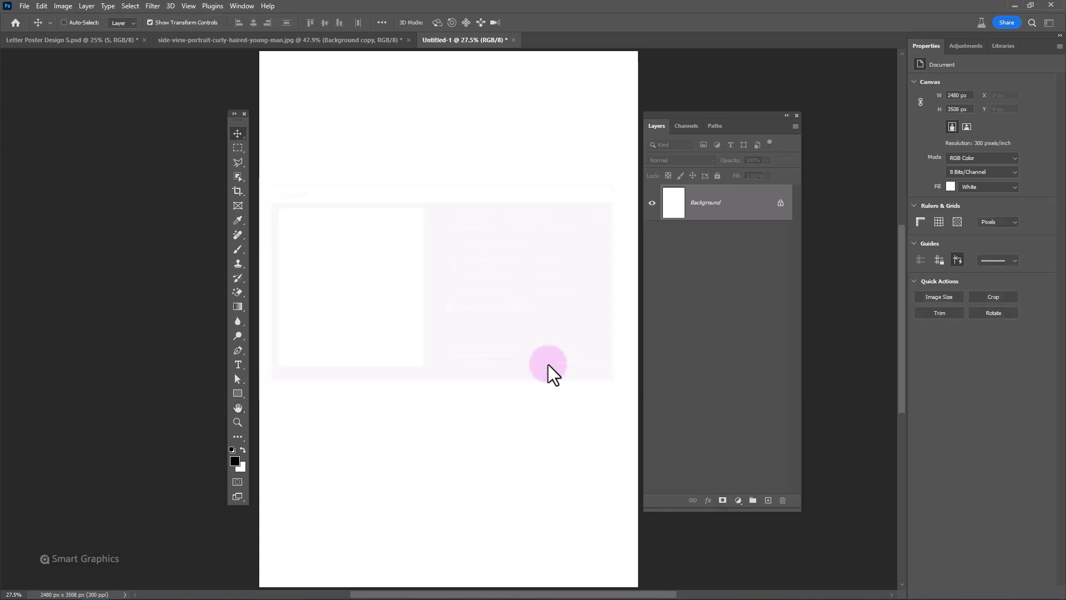
key("v")
left_click(292, 39)
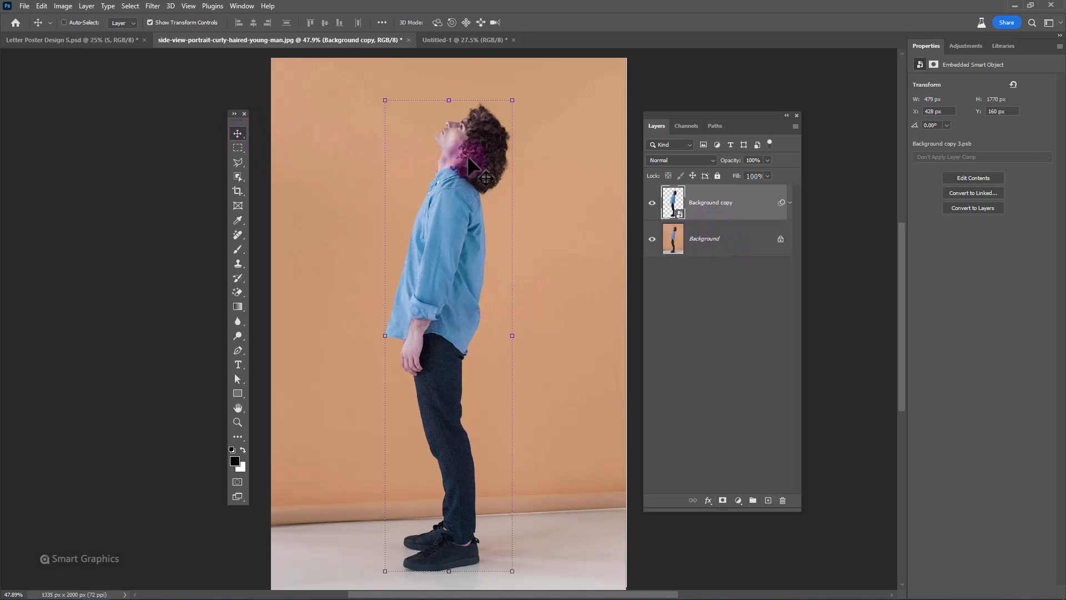
mouse_move(468, 155)
left_mouse_down()
mouse_move(454, 187)
mouse_move(461, 247)
mouse_move(451, 251)
left_mouse_up()
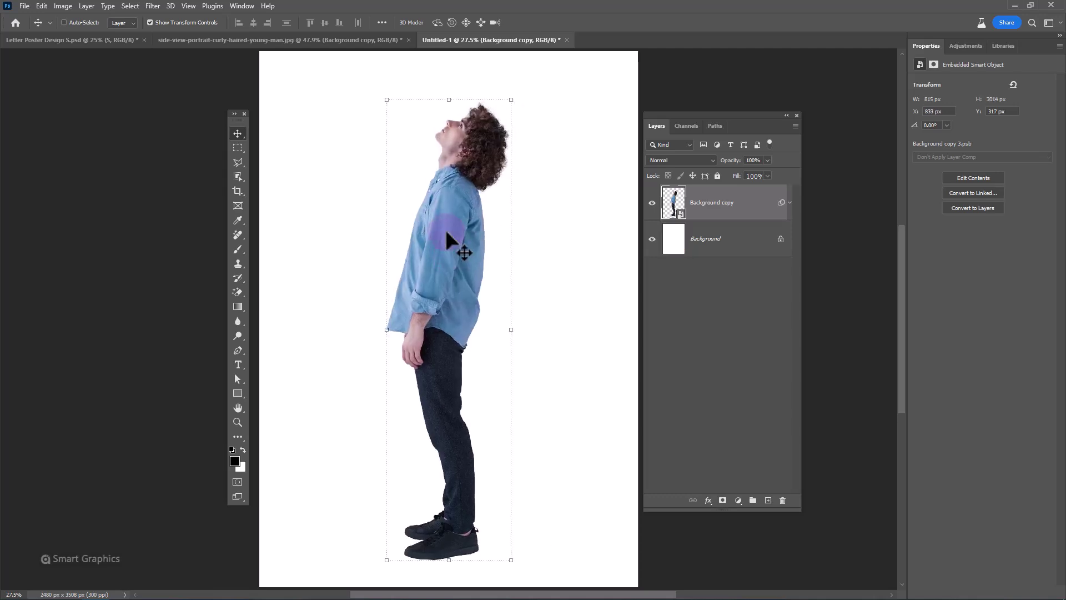
left_click(718, 240)
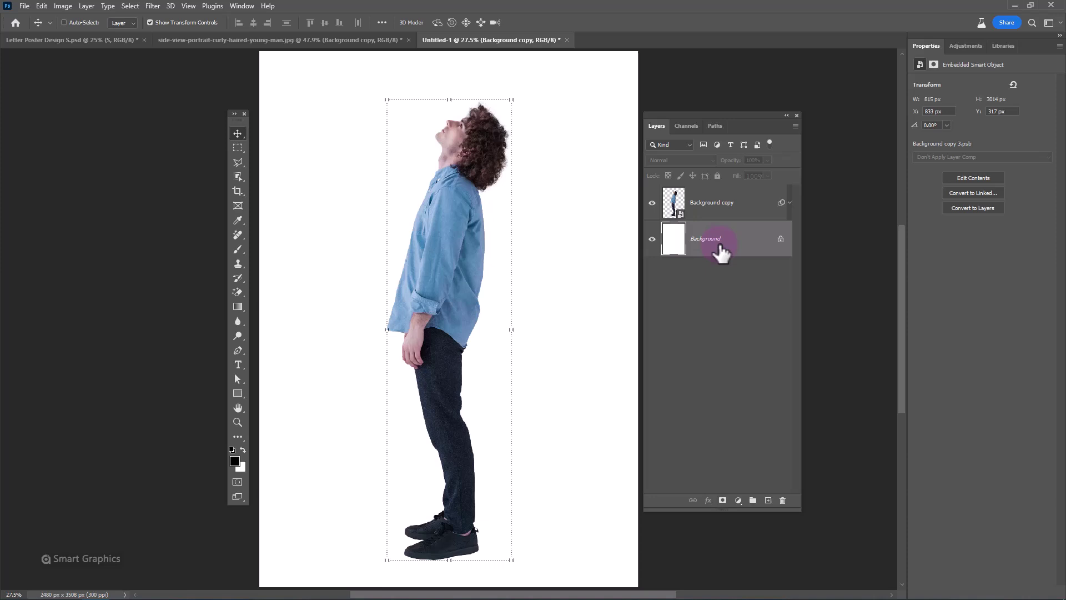
Step: Add a Gradient fill layer using the Basics black-to-white preset
left_click(738, 499)
left_click(752, 312)
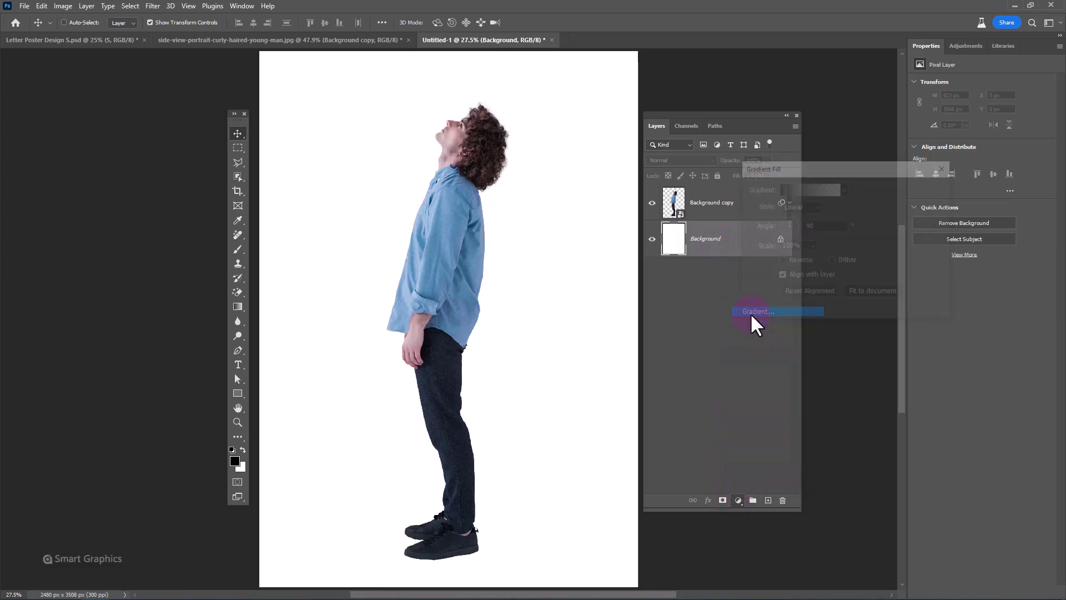
left_click_drag(819, 170, 650, 309)
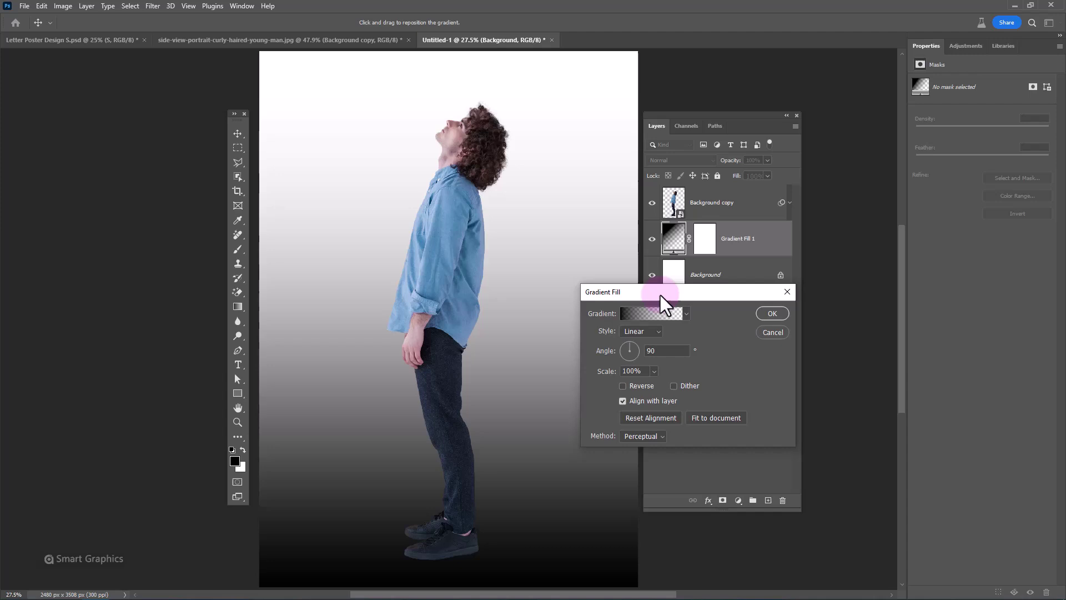
left_click(674, 332)
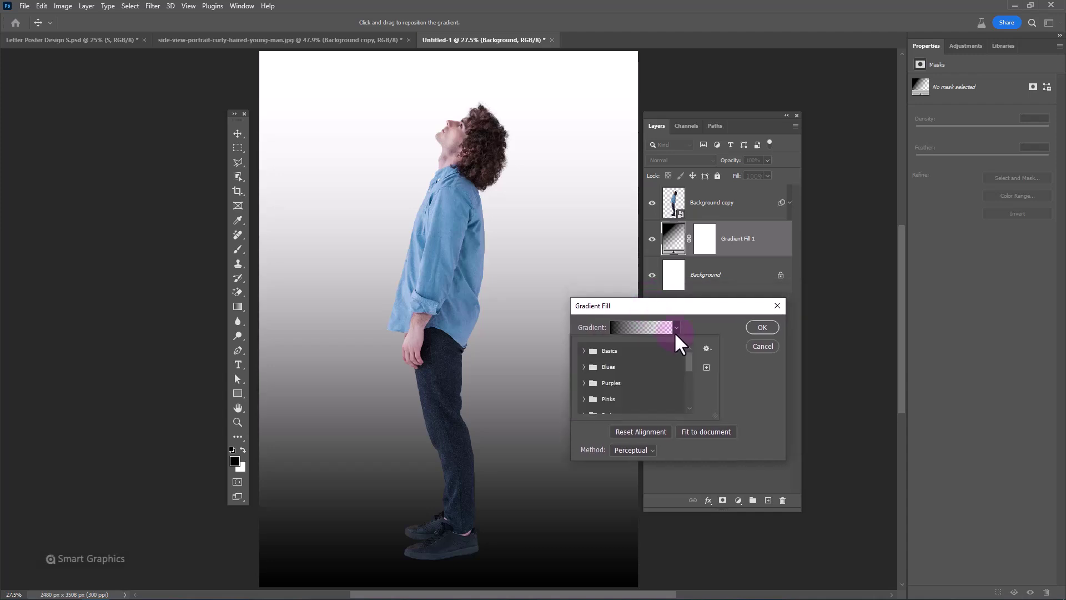
left_click(584, 349)
left_click(597, 366)
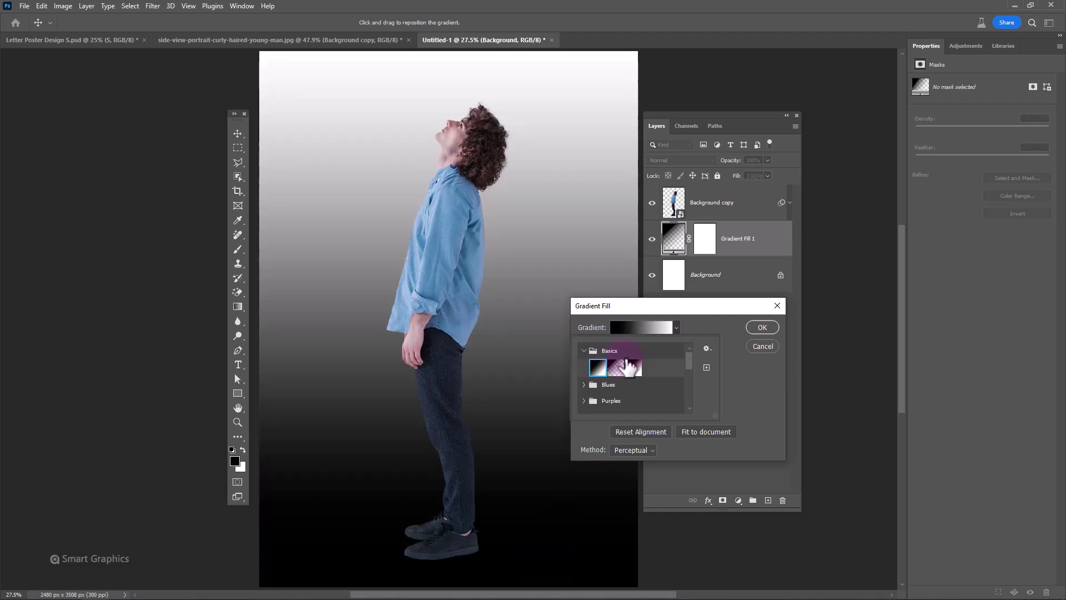
left_click(698, 307)
Step: Make the gradient Radial with Dither and Reverse on, at 115% scale
left_click(632, 347)
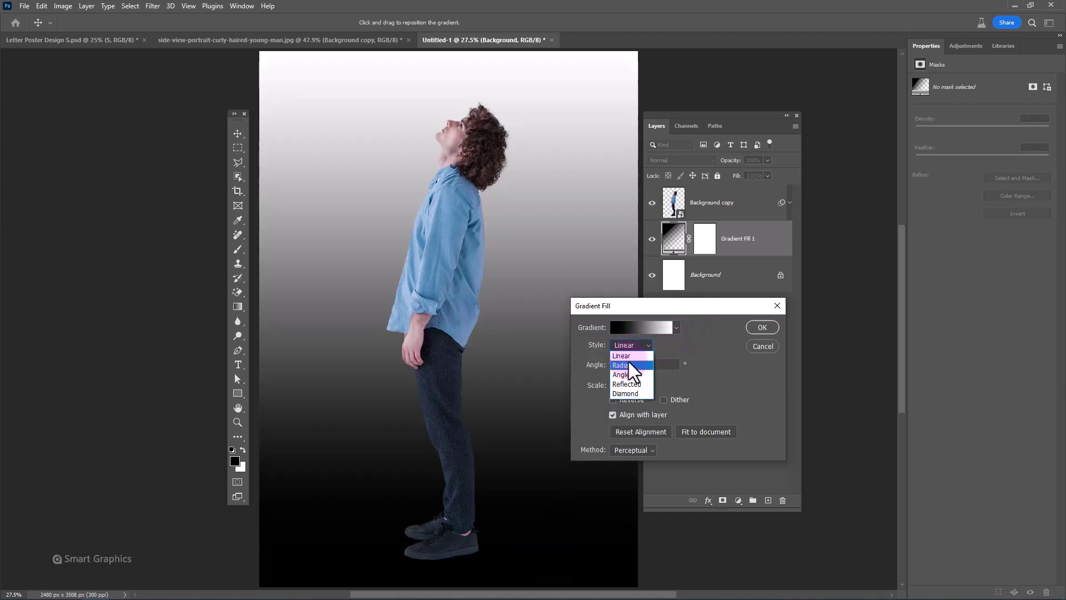
left_click(629, 362)
left_click(664, 398)
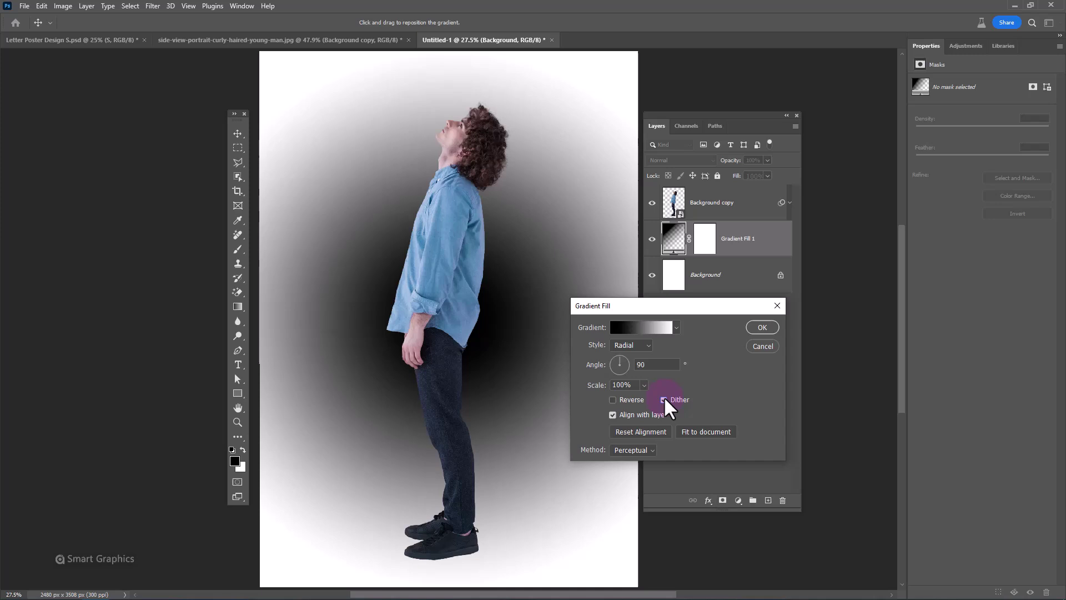
left_click(632, 398)
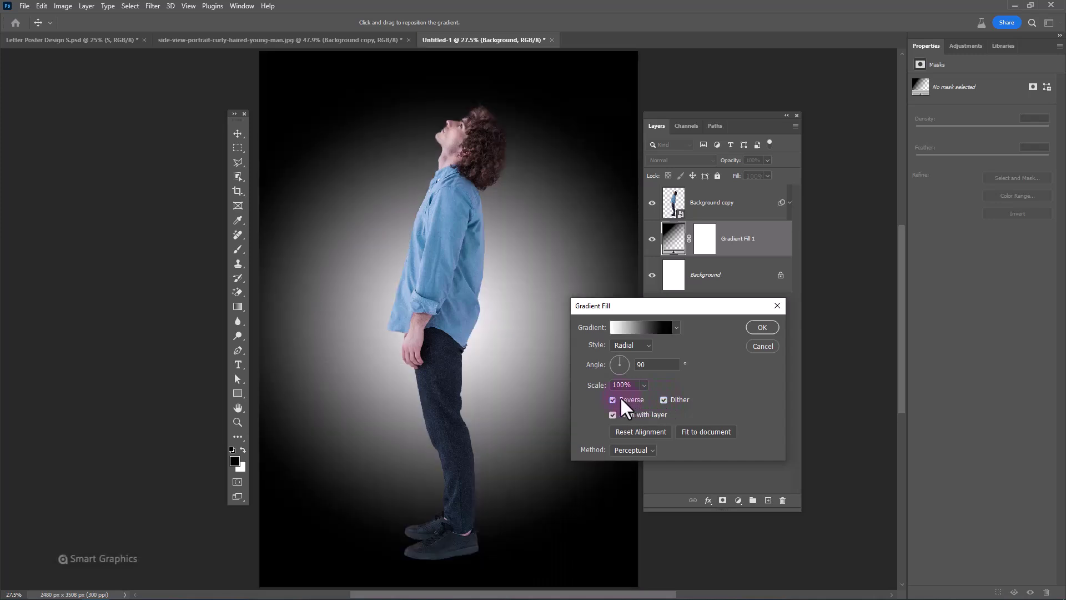
left_click_drag(601, 388, 614, 385)
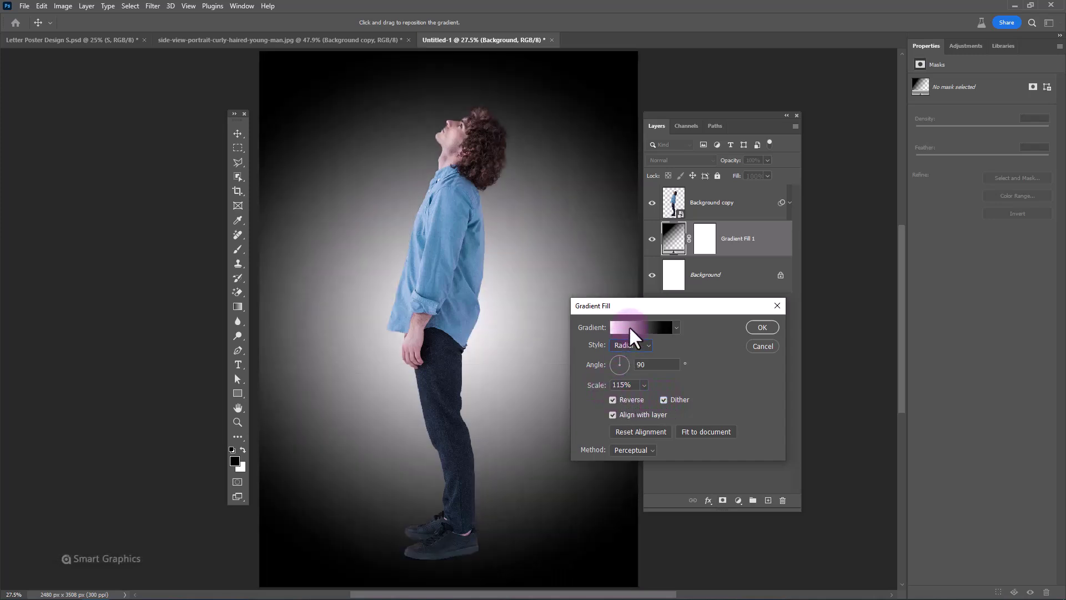
Step: In the Gradient Editor, set the dark stop to a blue sampled from the shirt
left_click(629, 326)
double_click(781, 334)
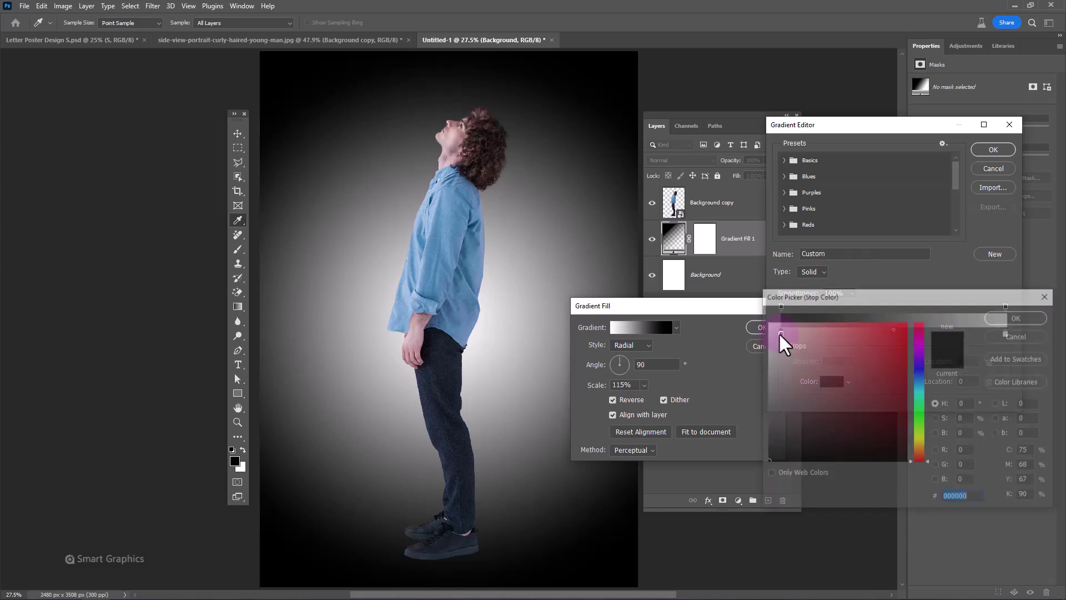
left_click(466, 272)
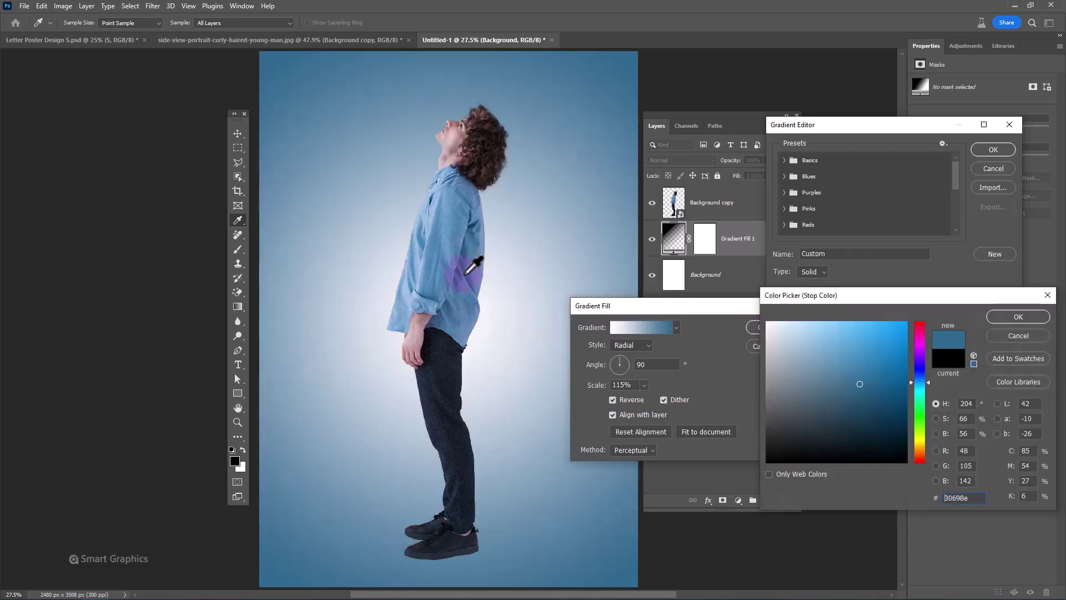
left_click(840, 382)
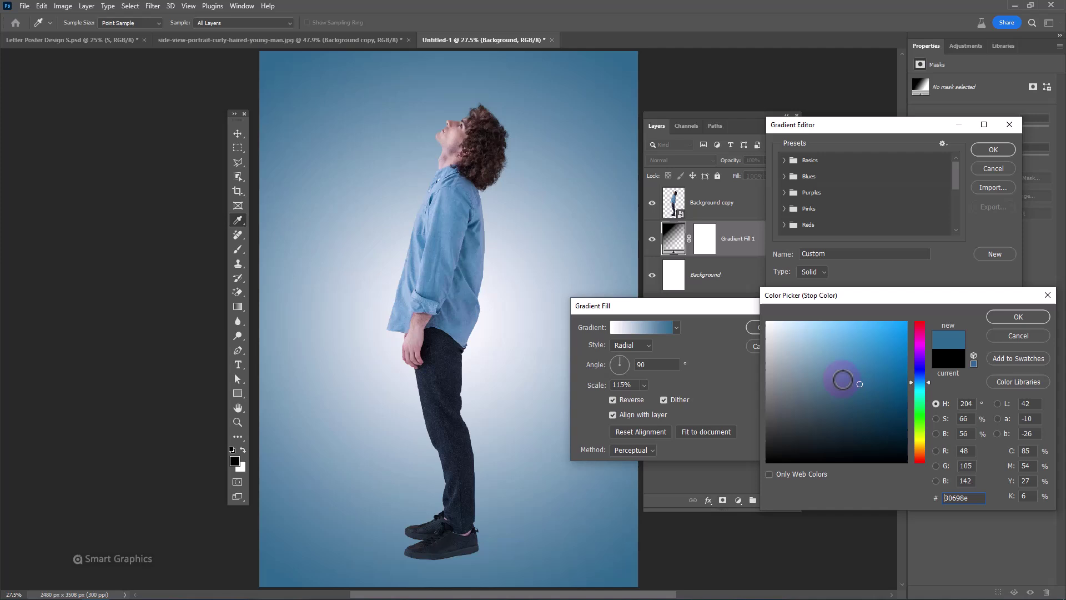
left_click(1004, 318)
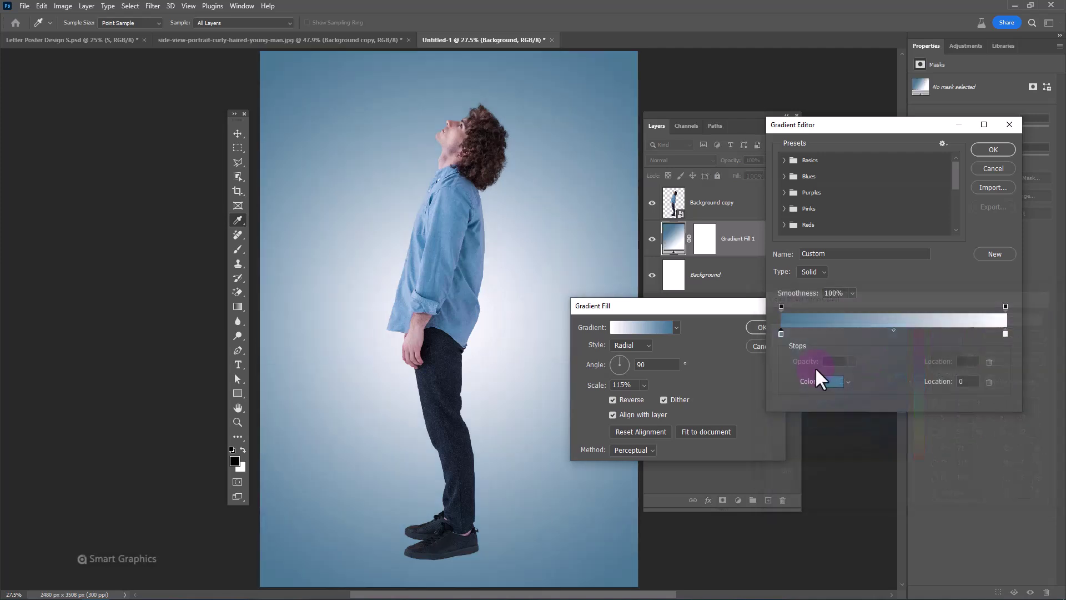
Step: Set the white stop to a bright light blue from the shirt and apply the gradient
double_click(1004, 333)
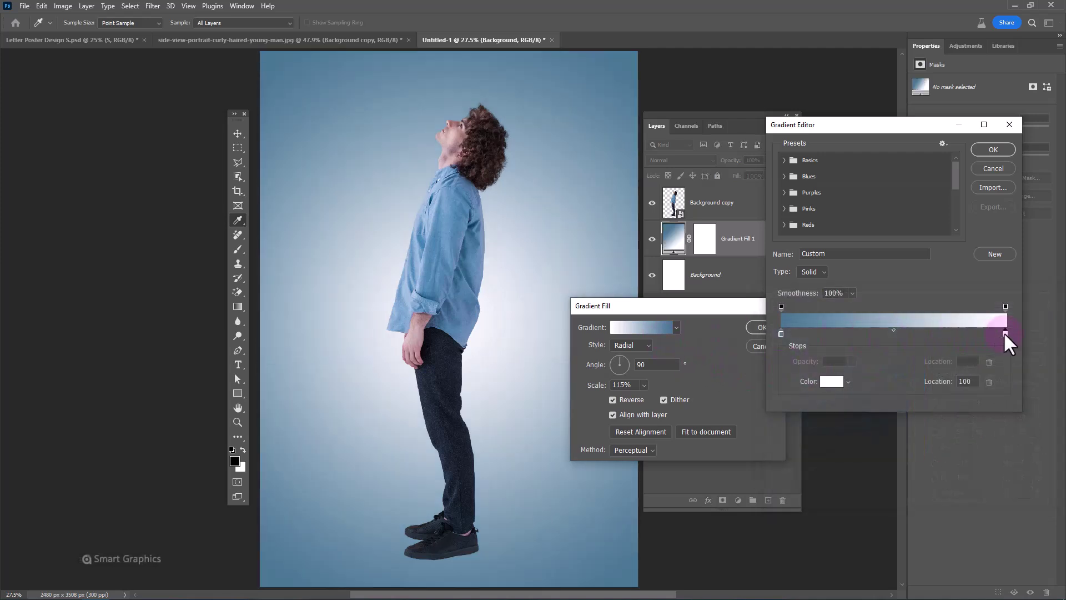
left_click(440, 201)
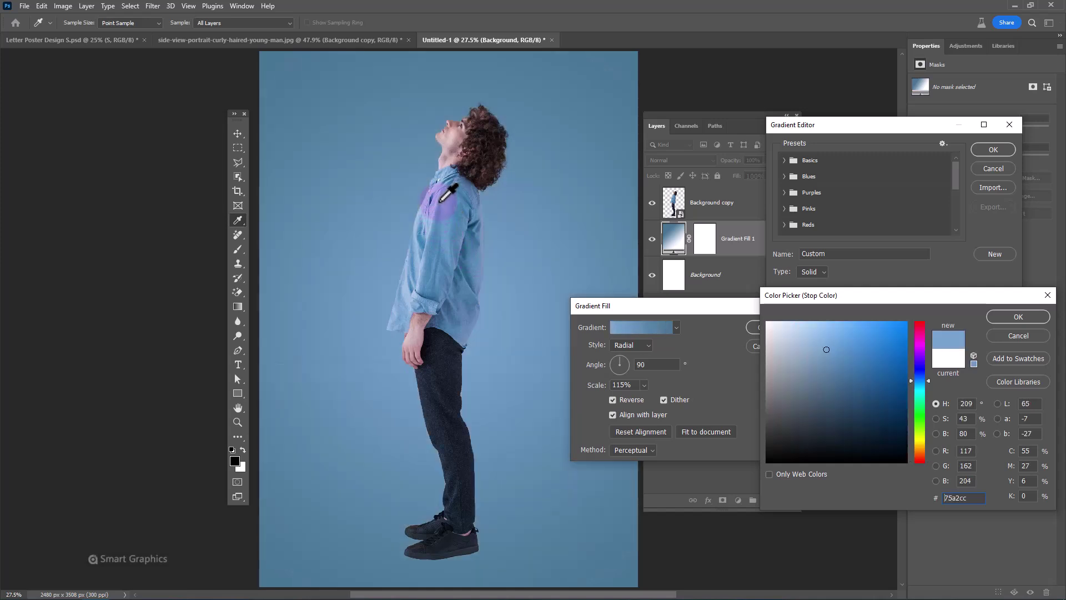
left_click(815, 339)
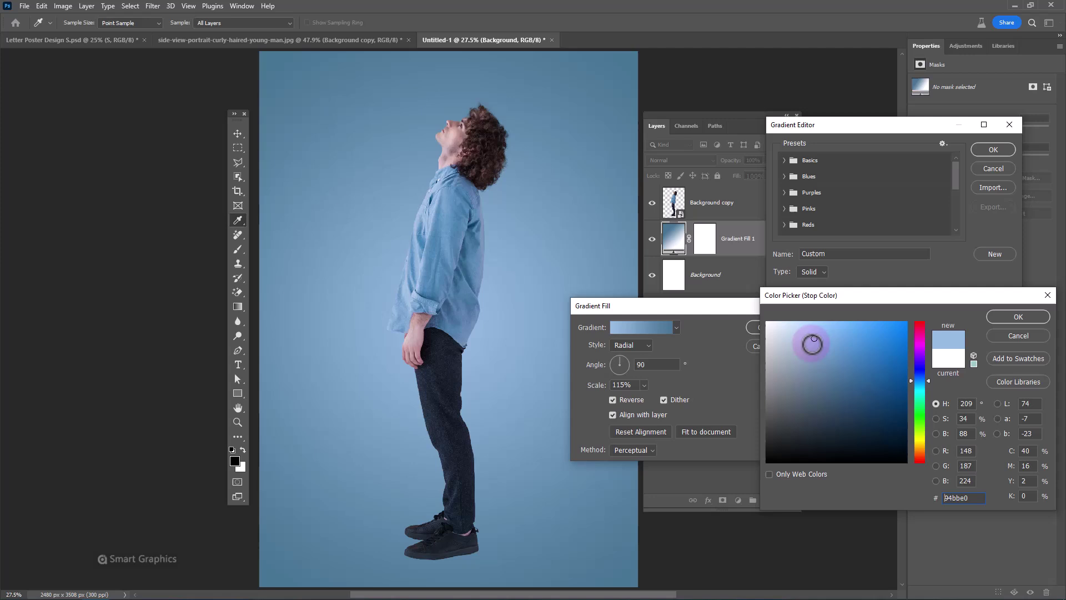
left_click(1029, 313)
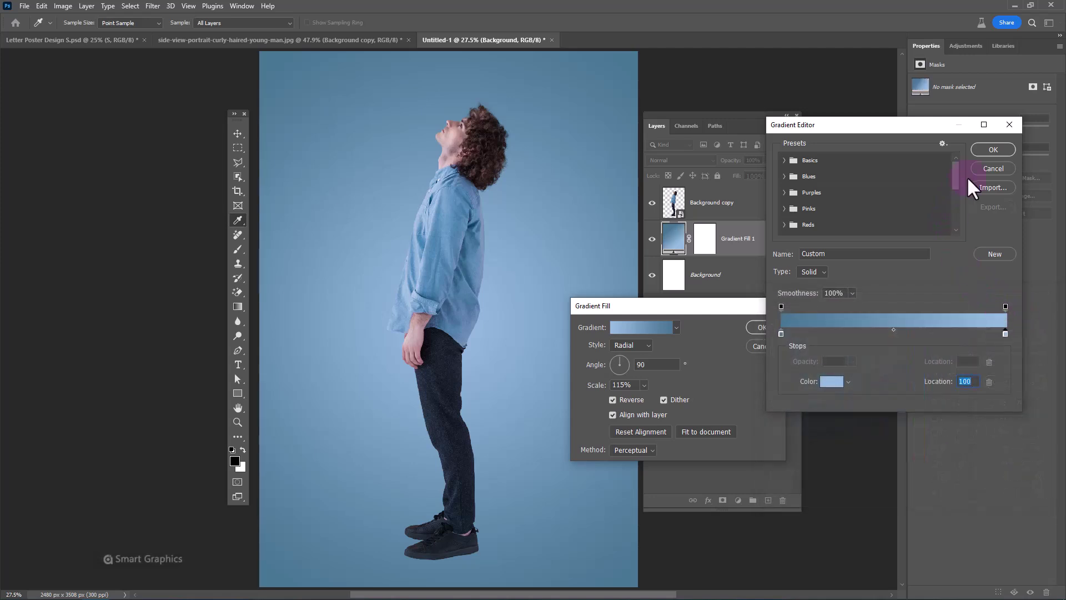
left_click(991, 150)
left_click(760, 328)
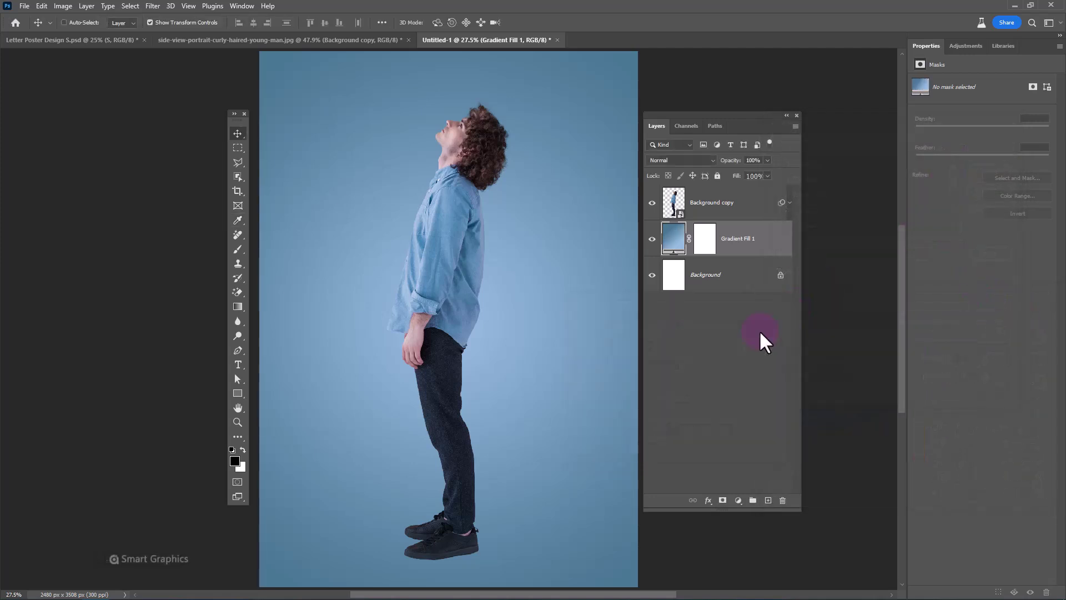
Step: Add an empty layer named shadow and prepare a flattened Soft Round brush
left_click(767, 501)
type("shadow")
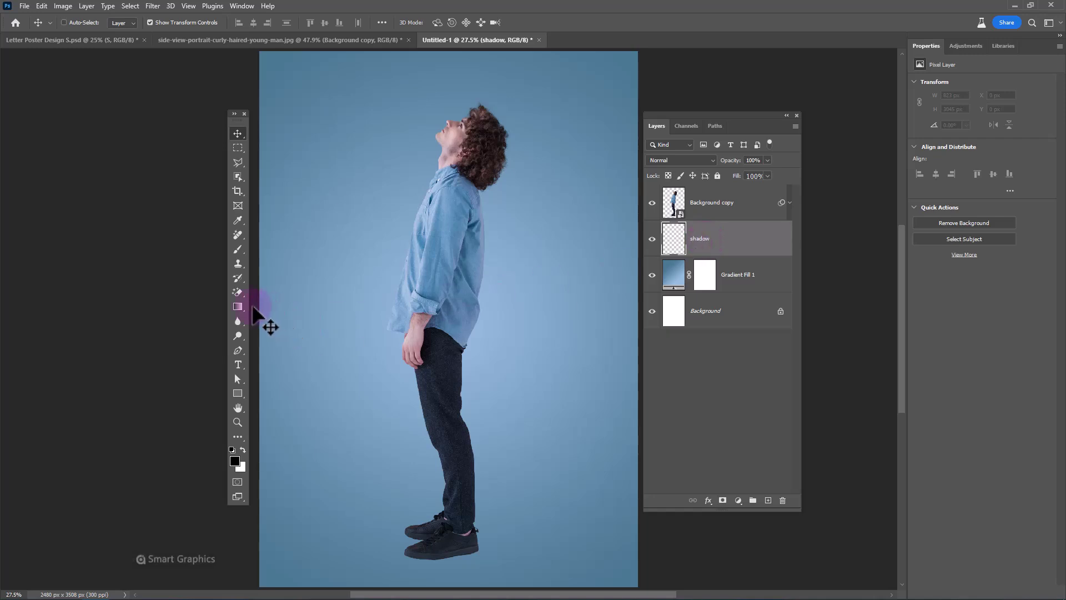
left_click(237, 249)
right_click(366, 275)
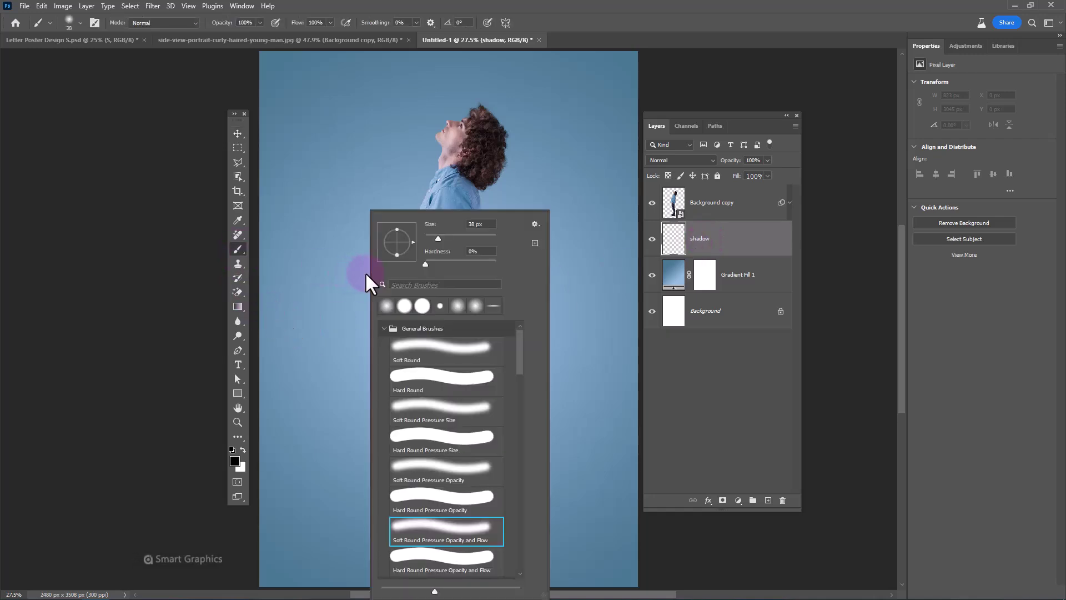
left_click(451, 346)
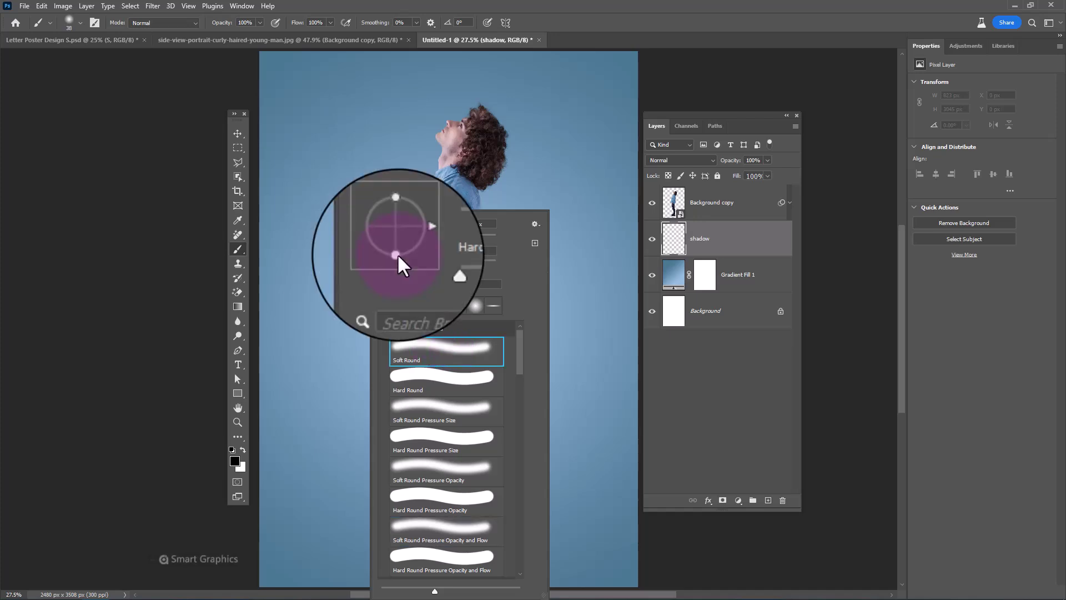
left_click_drag(399, 255, 398, 242)
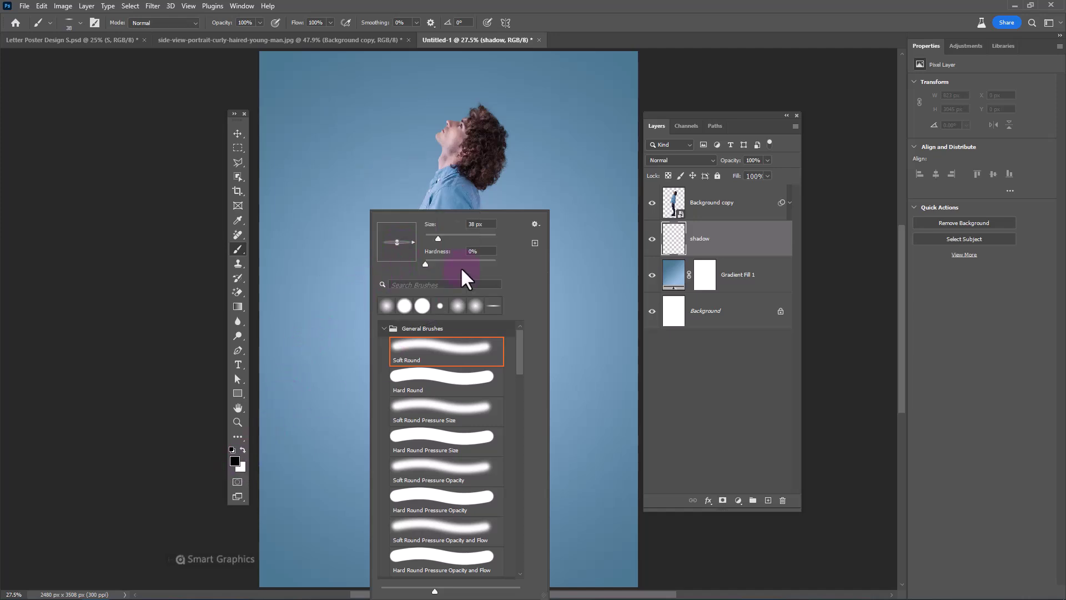
Step: Resize the soft brush and paint dabs and strokes of dark shadow under the shoes
left_click(588, 41)
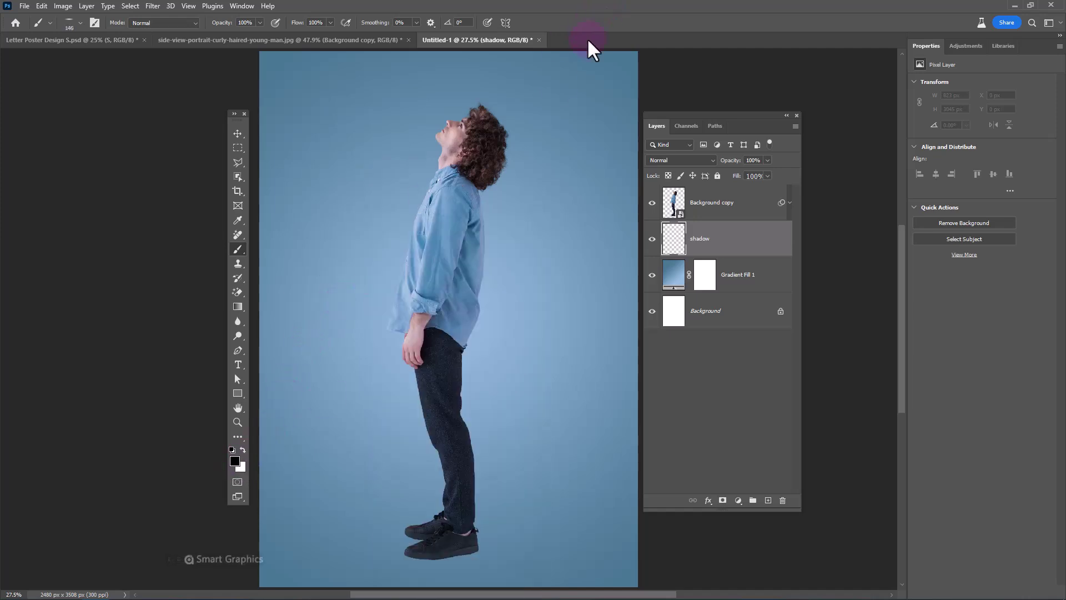
left_click_drag(469, 555, 441, 568)
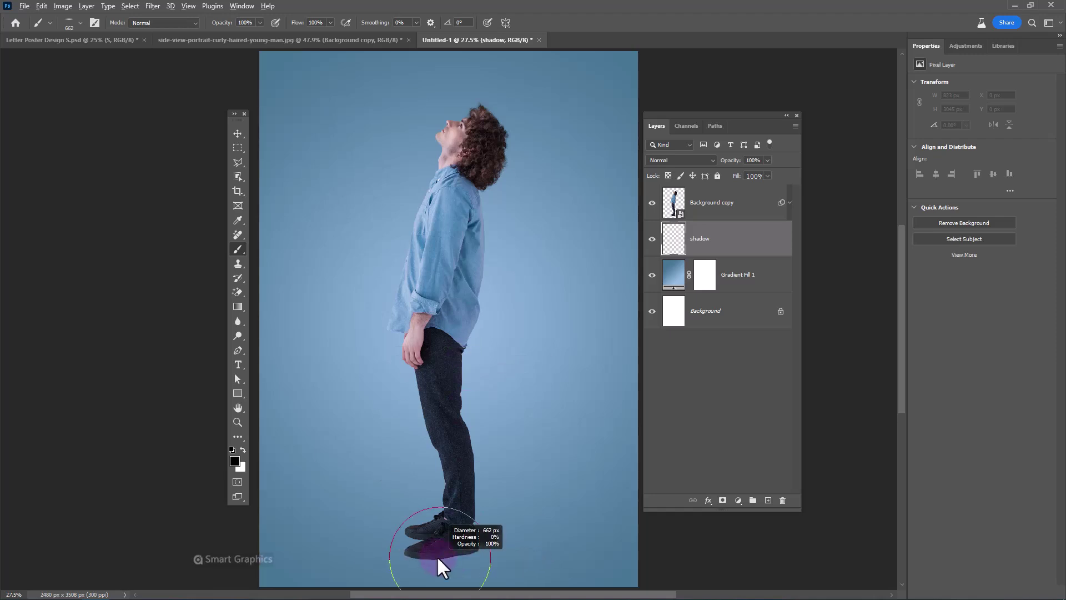
left_click(434, 573)
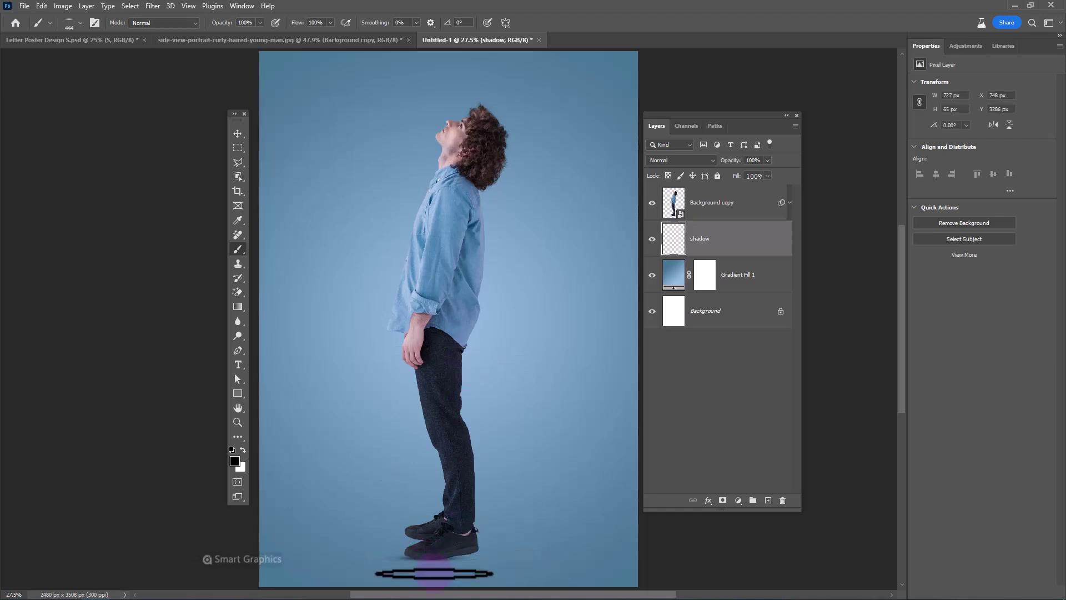
left_click_drag(434, 574, 424, 561)
left_click(425, 579)
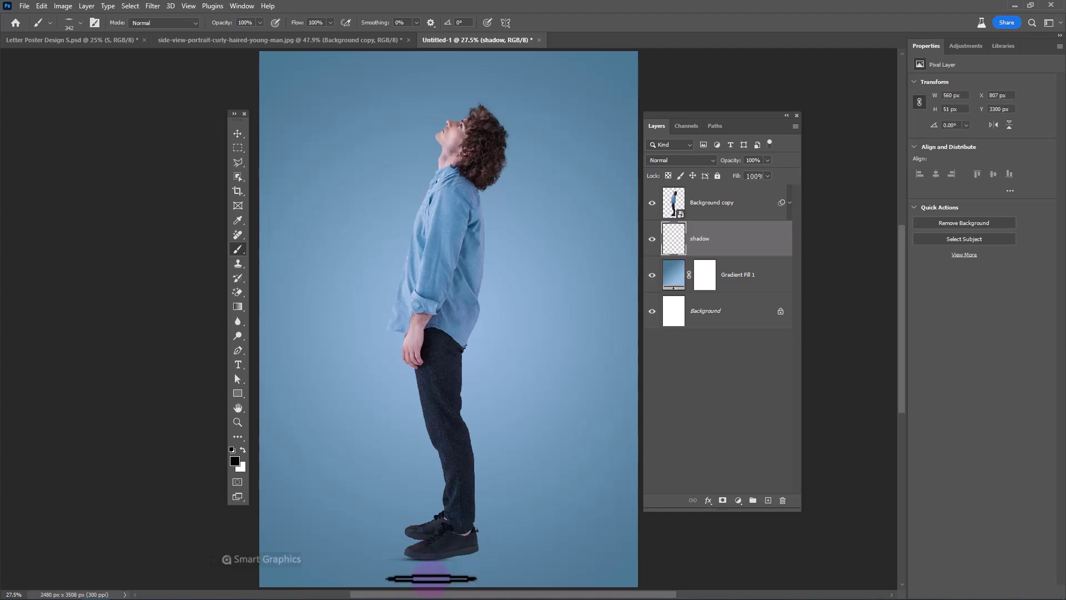
left_click_drag(424, 559, 422, 540)
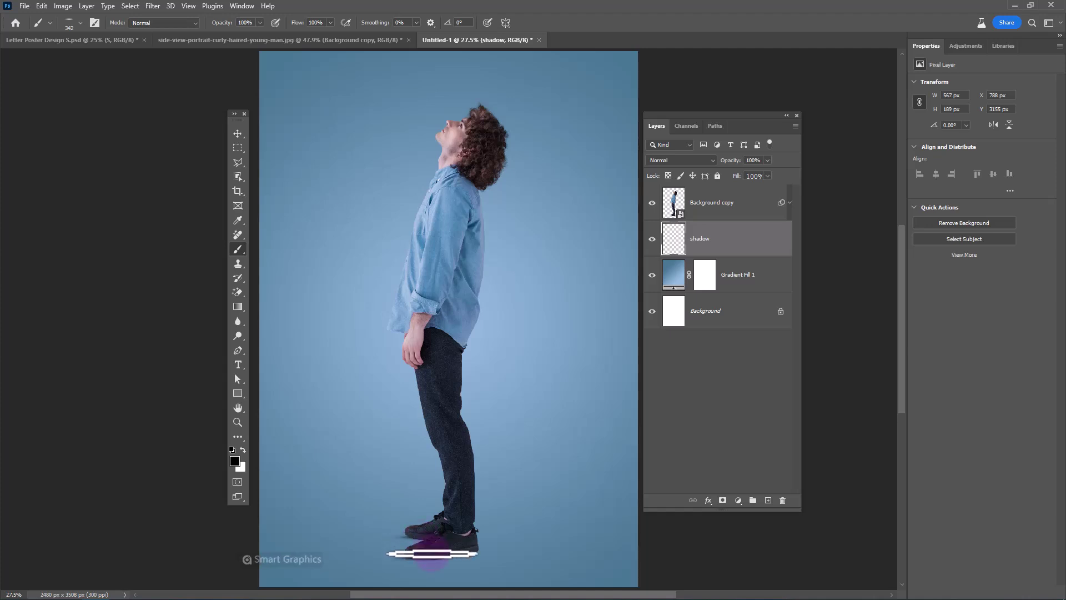
left_click_drag(422, 539, 456, 552)
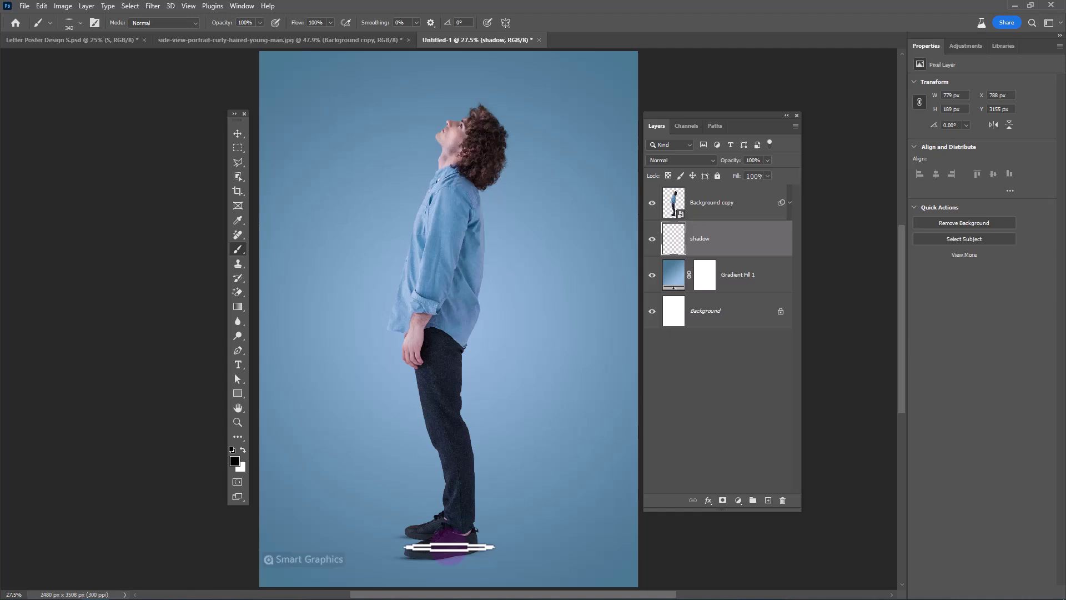
left_click_drag(450, 551, 572, 483)
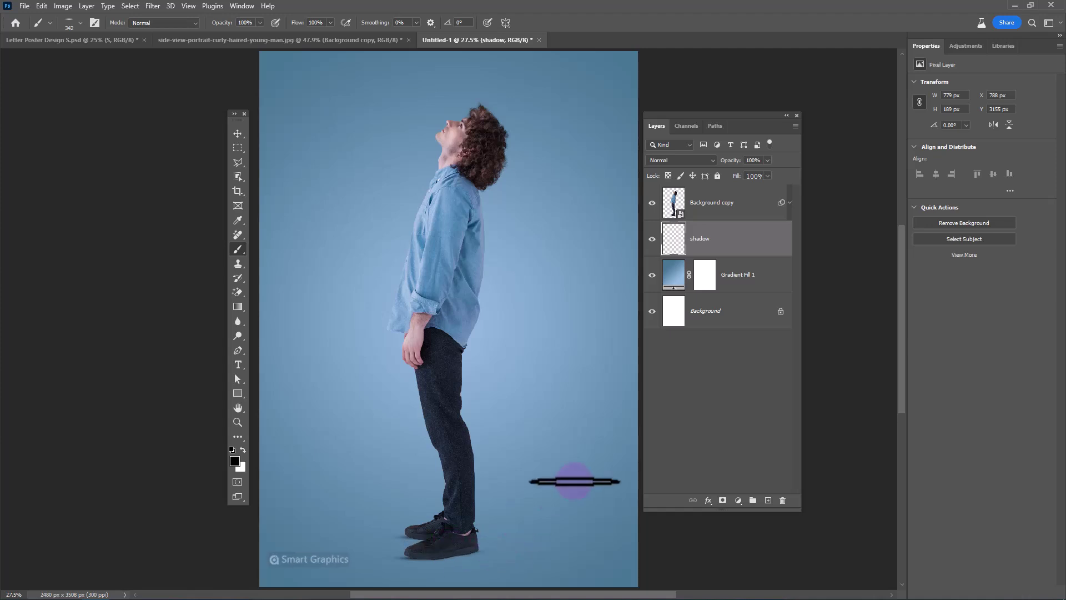
Step: Group the figure, shadow and gradient layers and name the group 1
left_click(730, 286)
left_click(713, 209, "shift")
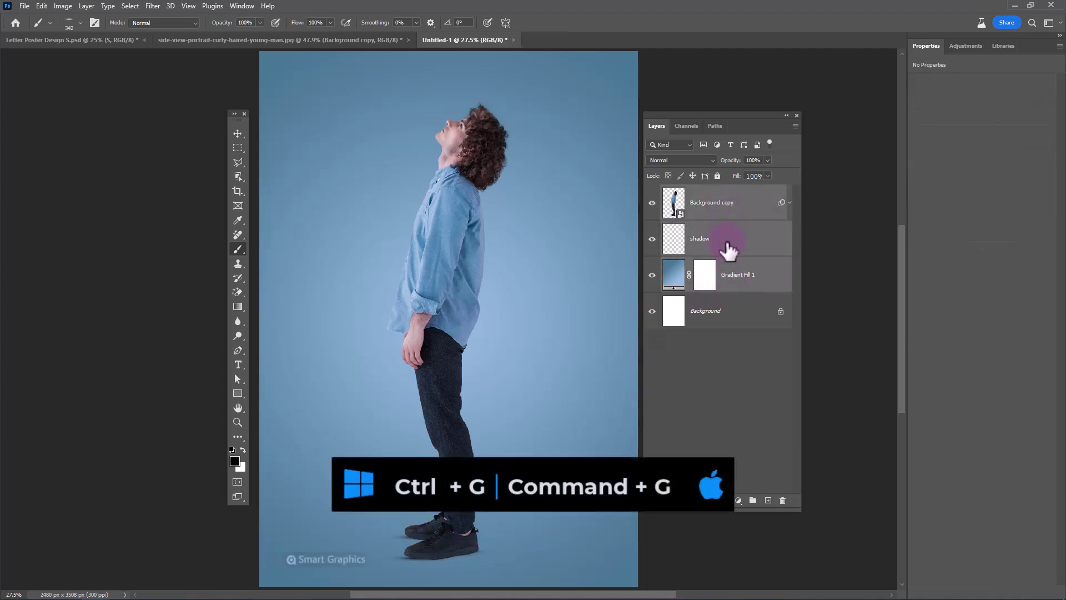
key("ctrl+g")
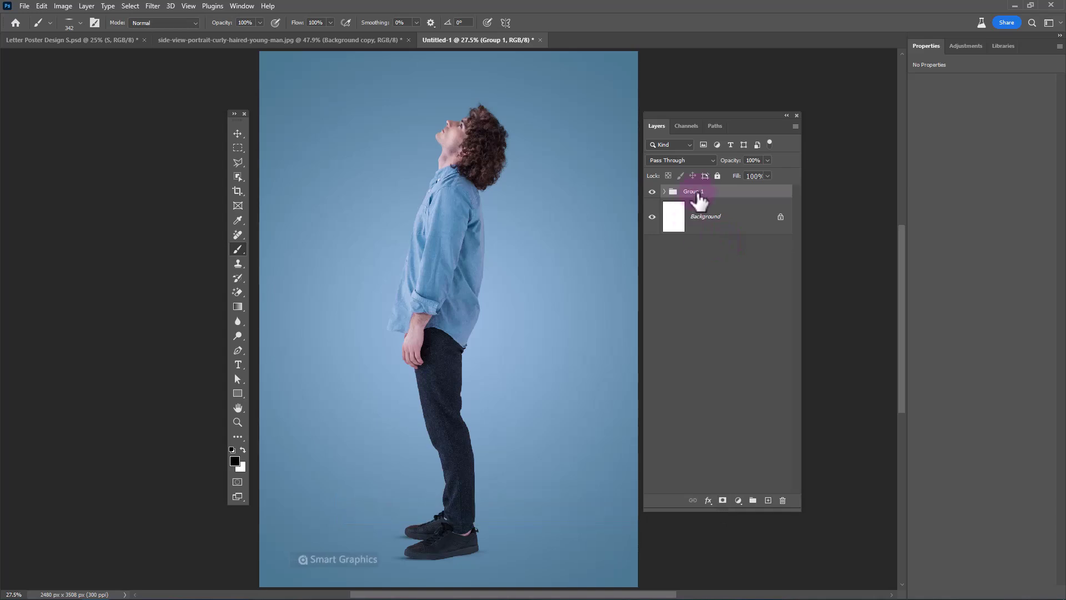
double_click(695, 191)
type("1")
key("Return")
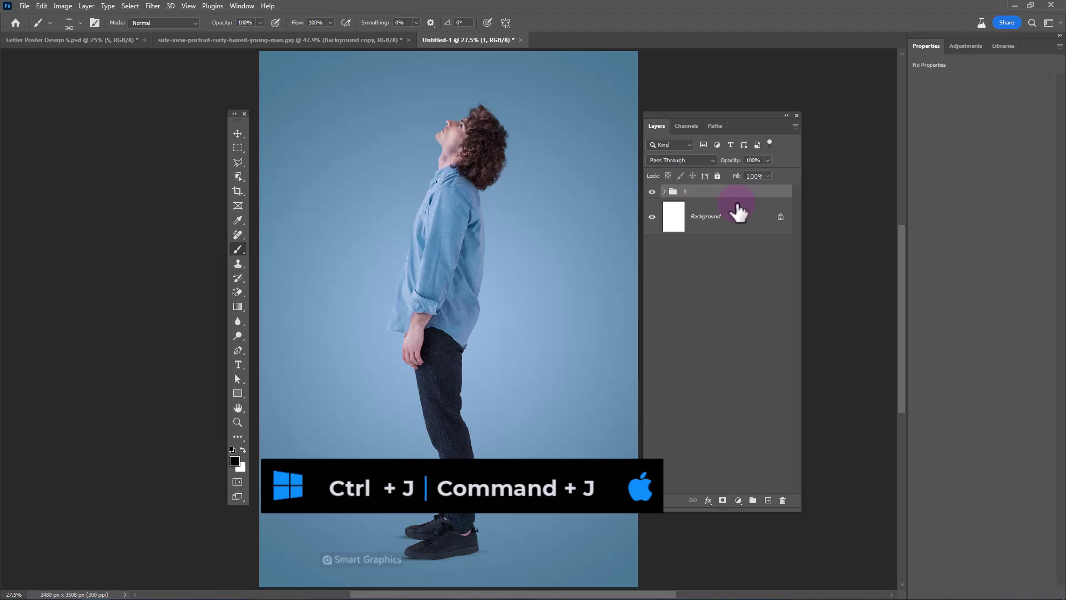
Step: Duplicate group 1, convert 1 copy to a smart object and hide it
key("ctrl+j")
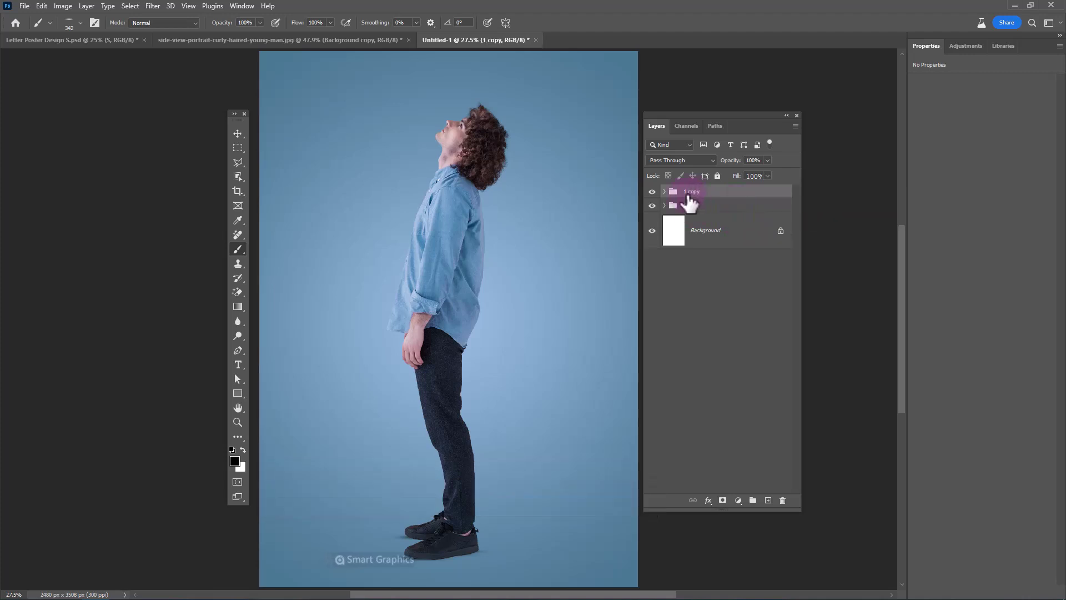
right_click(718, 194)
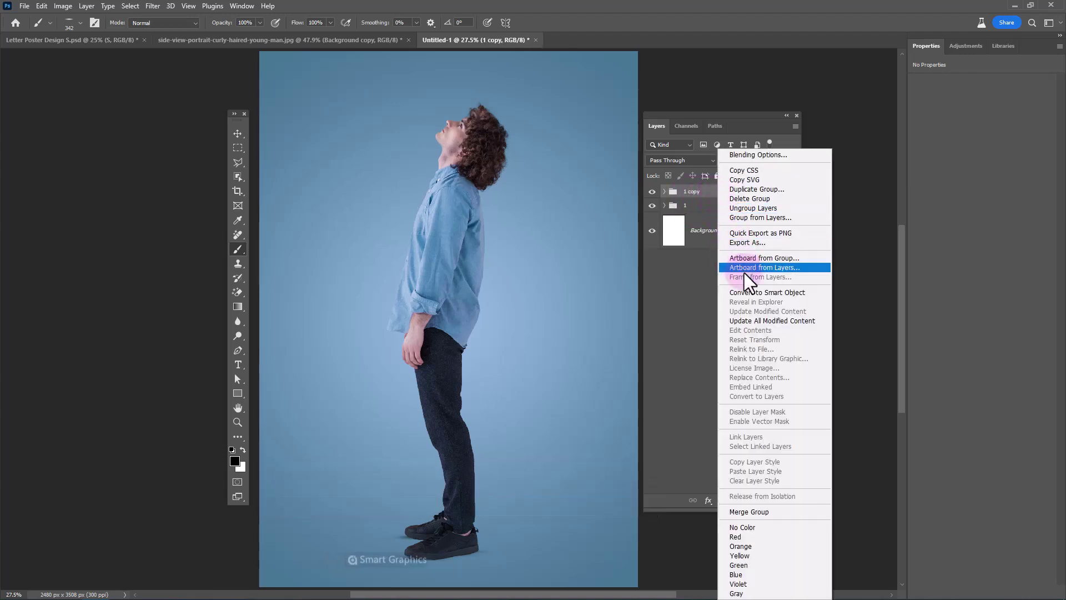
left_click(744, 295)
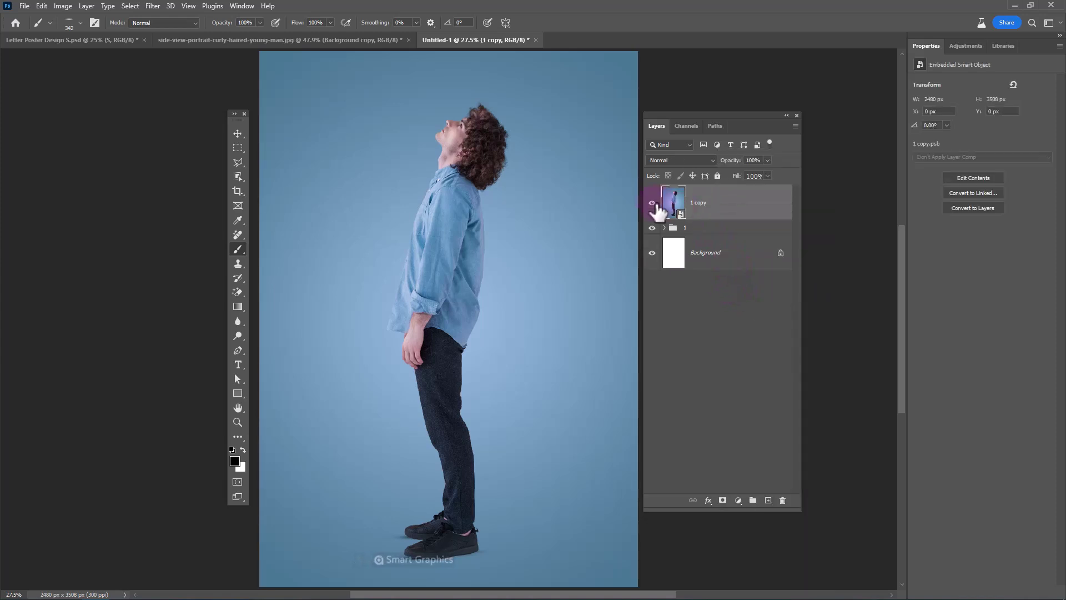
left_click(652, 203)
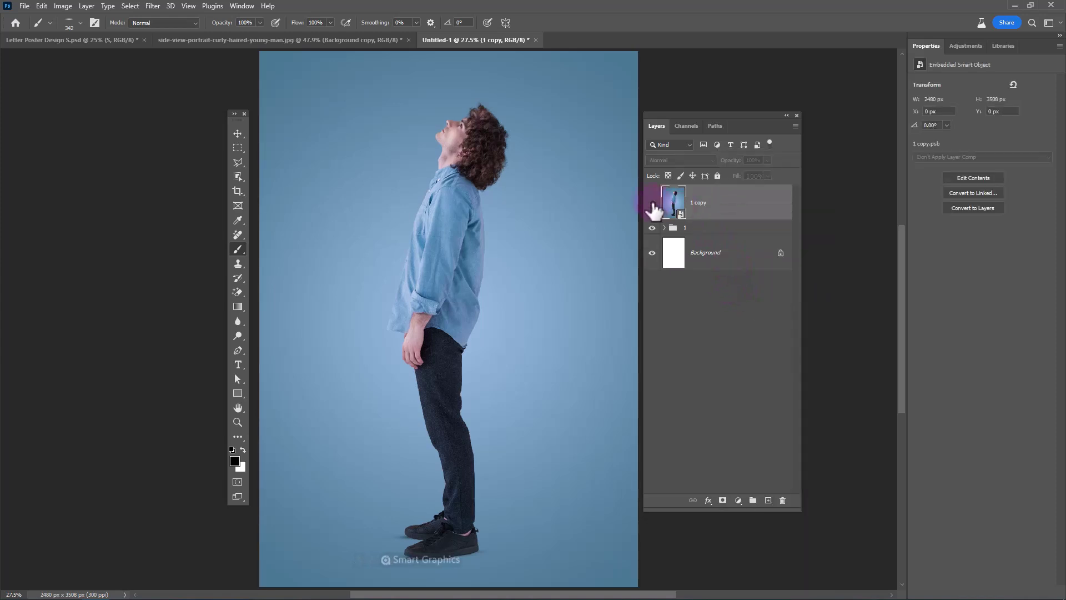
left_click(710, 229)
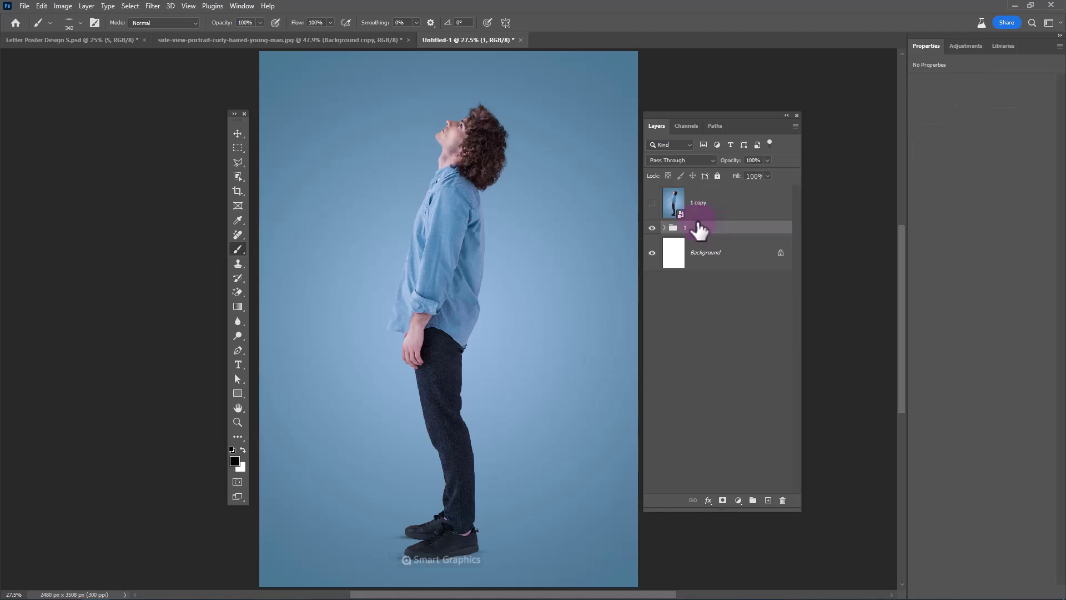
Step: Type a white letter S and scale it up over the man's torso
left_click(238, 364)
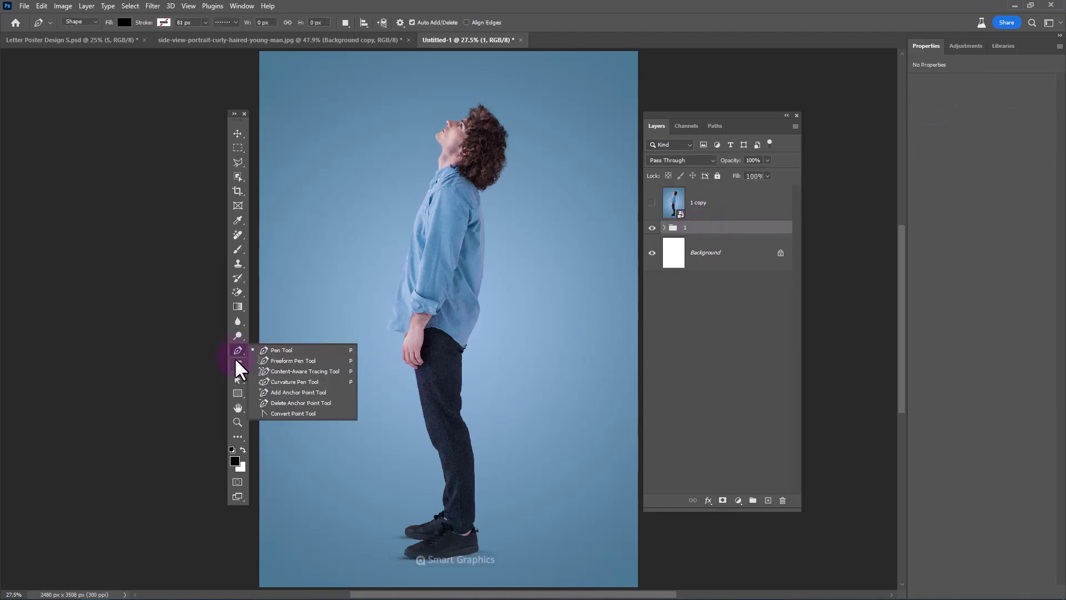
left_click(447, 279)
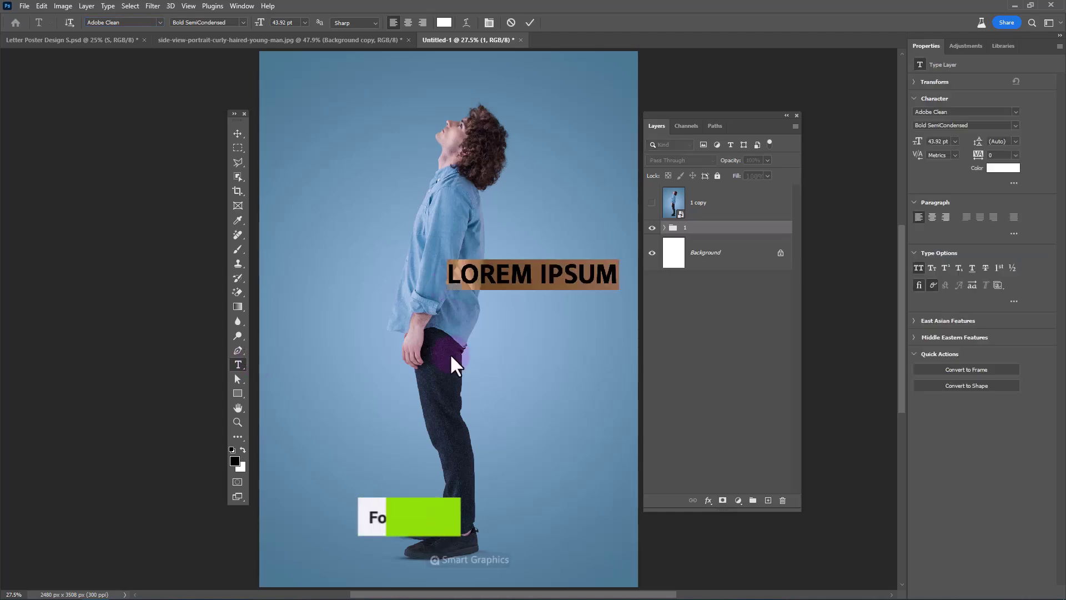
type("S")
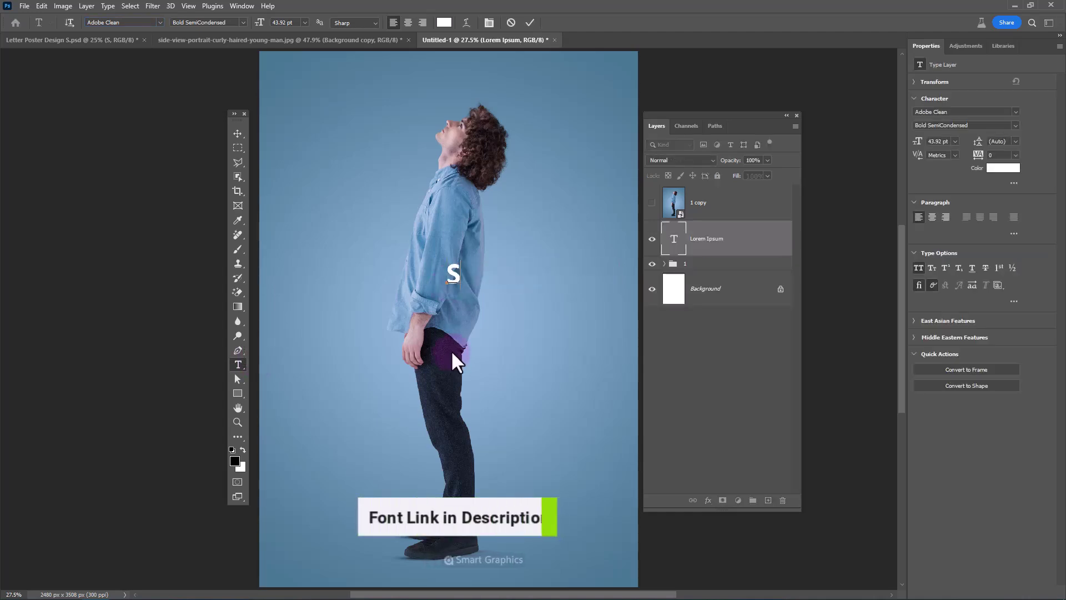
left_click(239, 133)
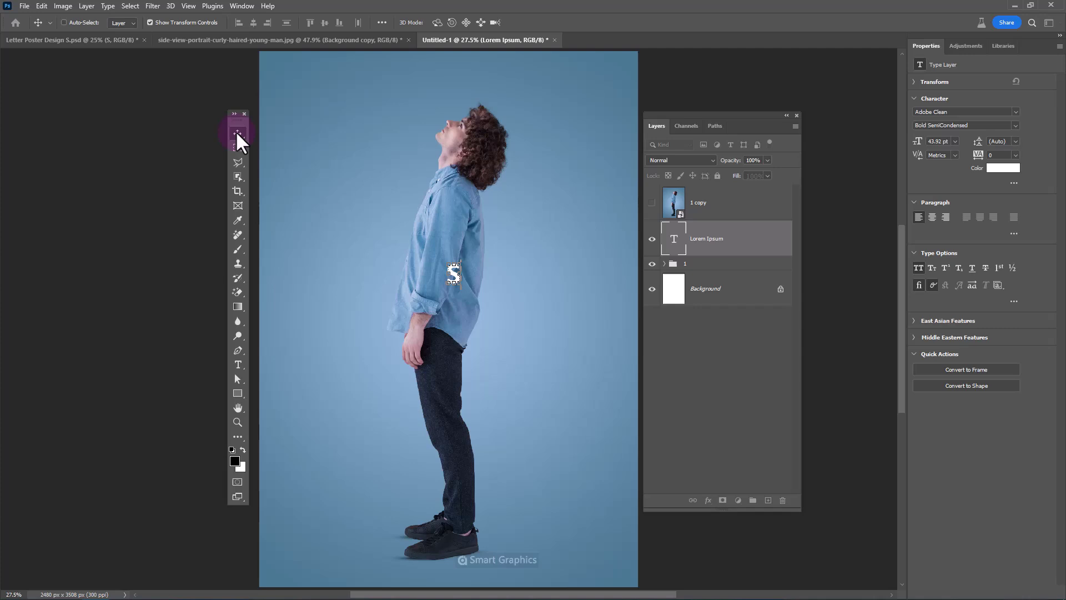
mouse_move(487, 287)
left_mouse_down()
mouse_move(351, 137)
mouse_move(554, 442)
mouse_move(453, 357)
mouse_move(465, 380)
left_mouse_up()
key("ctrl+t")
key("Return")
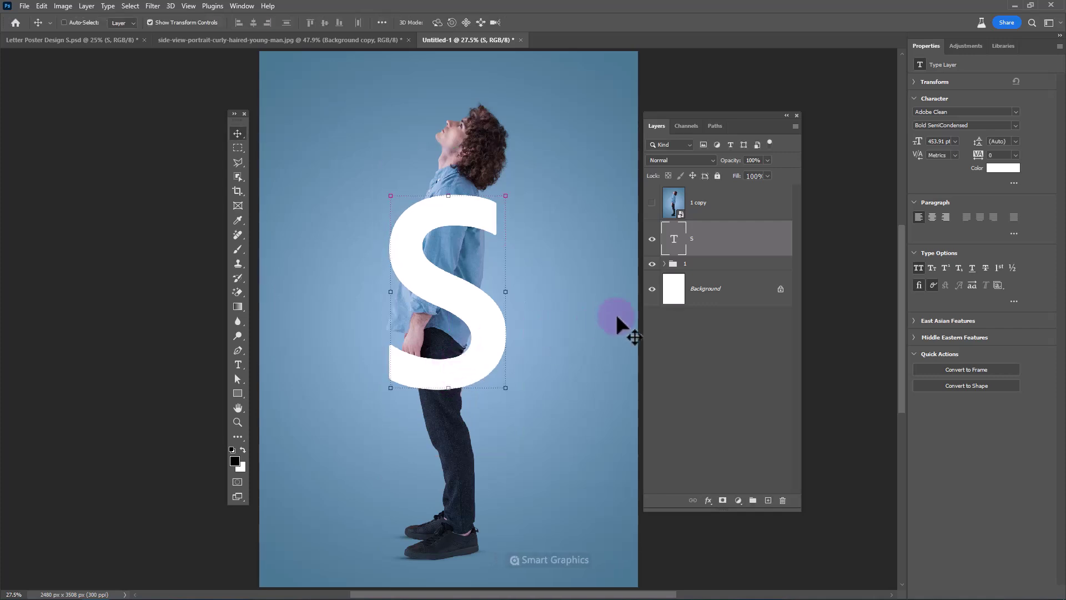
Step: Show the 1 copy smart object and clip it to the S layer
left_click(653, 203)
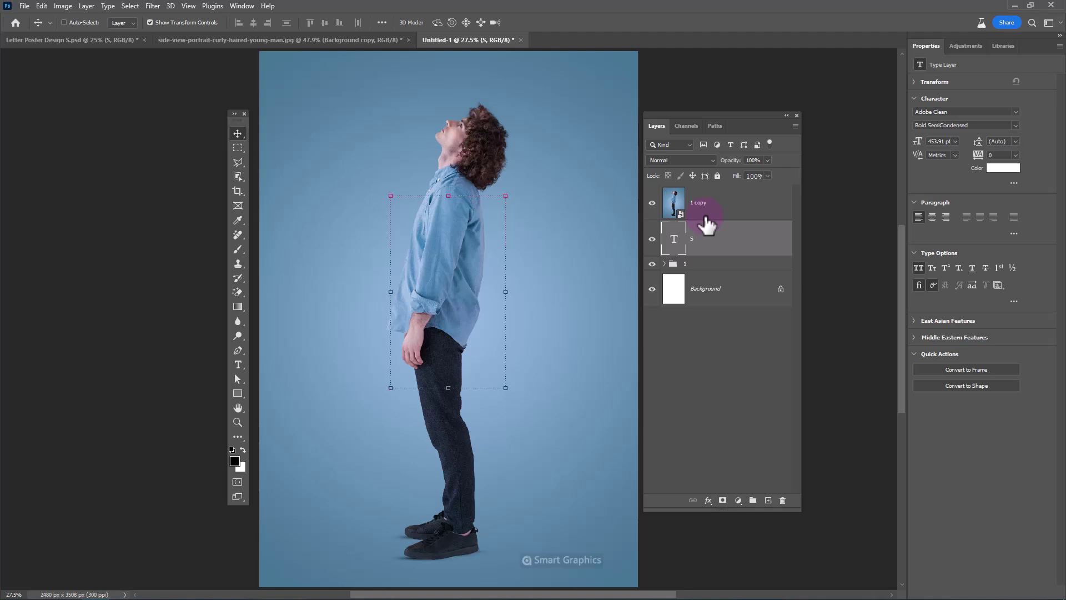
left_click(721, 218, "alt")
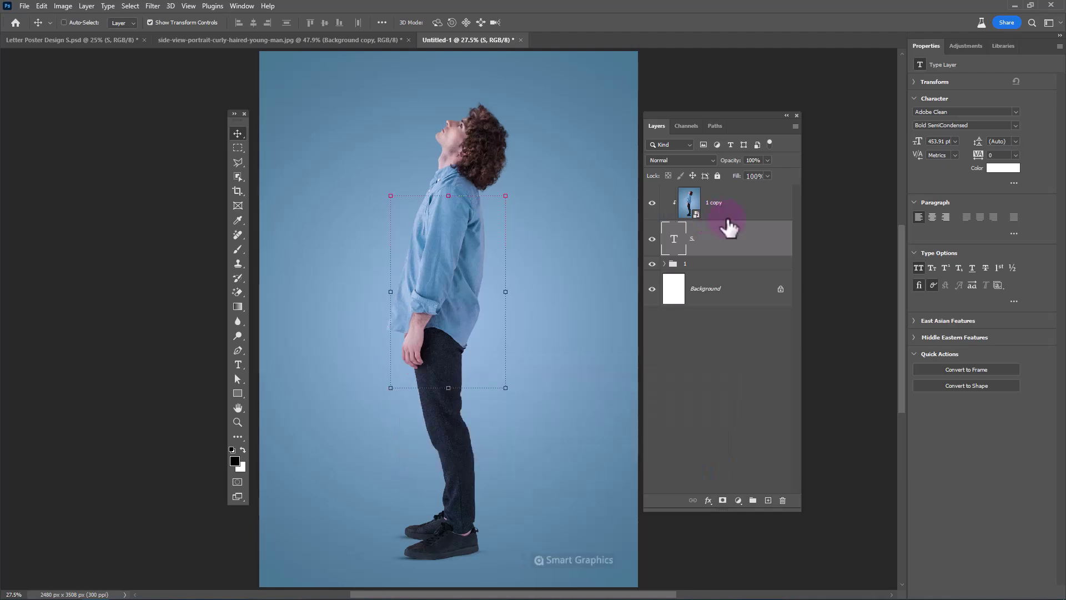
left_click(713, 205)
Step: Apply a 64 px Gaussian Blur to the 1 copy smart object
left_click(152, 7)
mouse_move(213, 147)
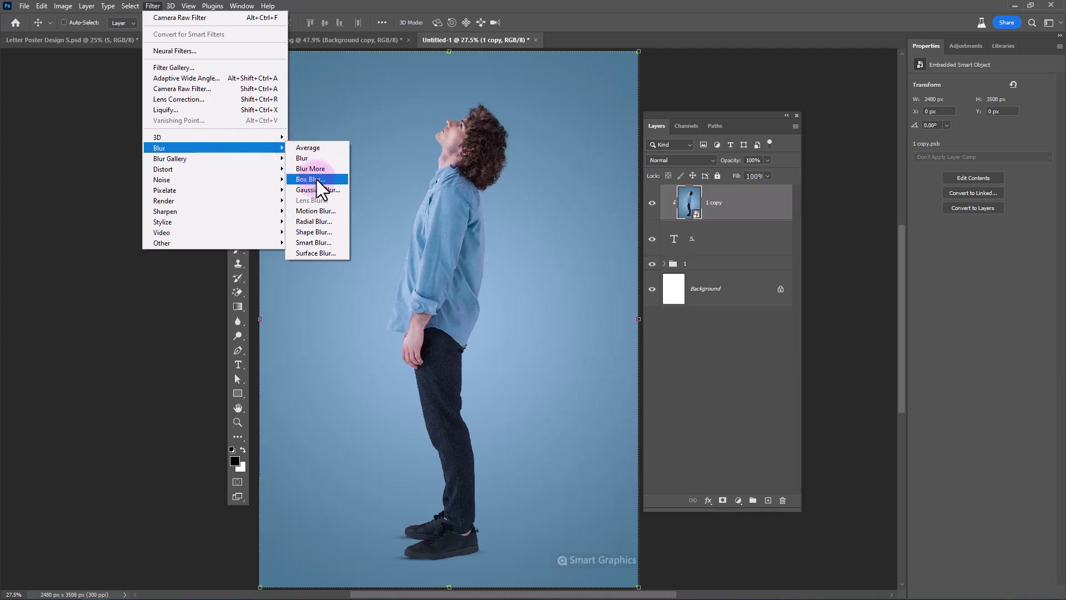
left_click(318, 189)
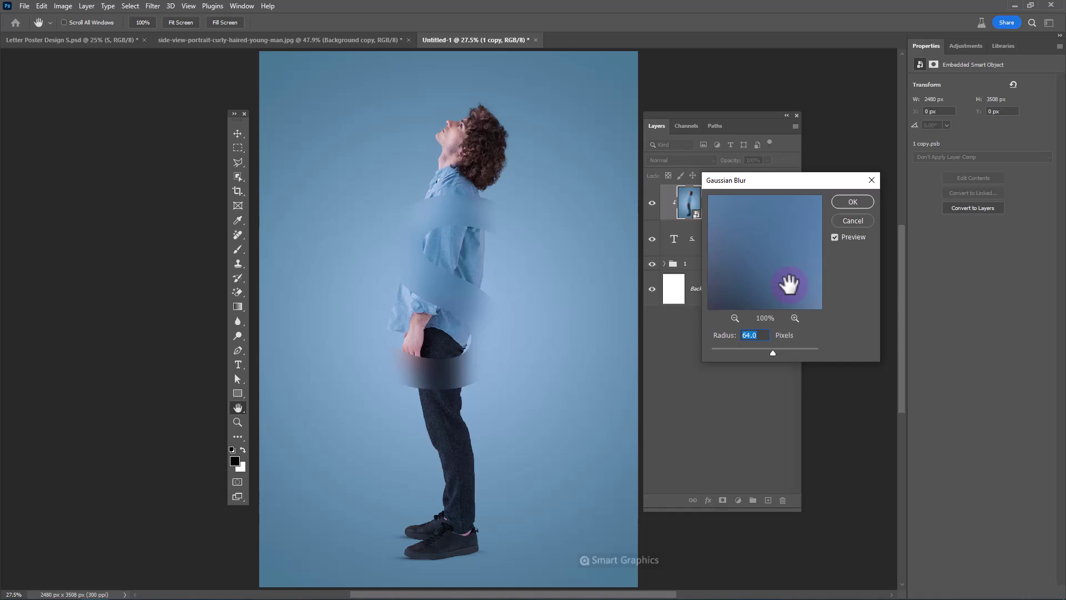
left_click(853, 201)
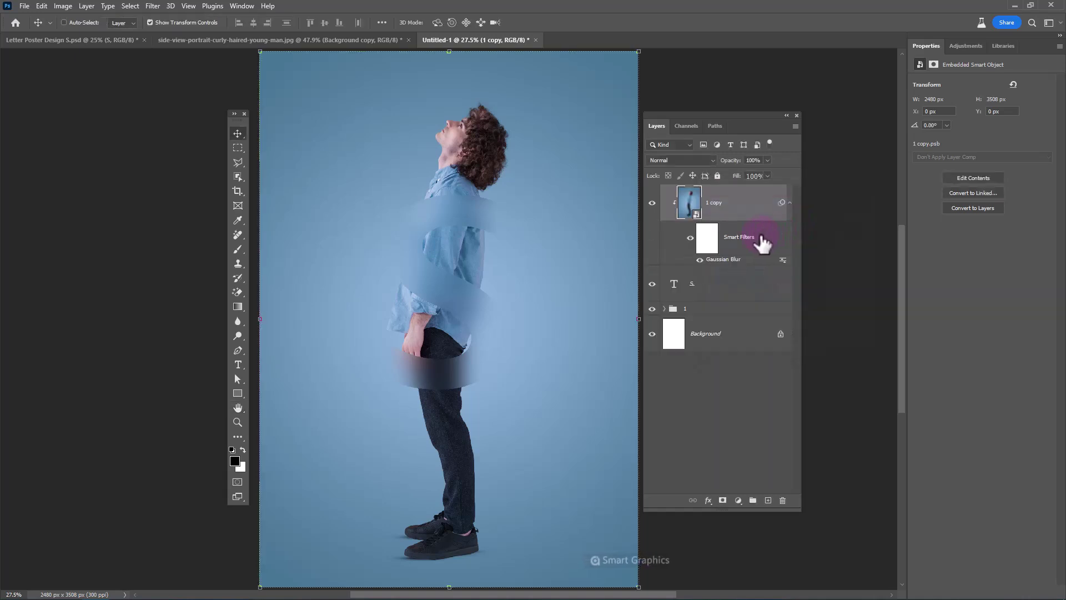
left_click(771, 283)
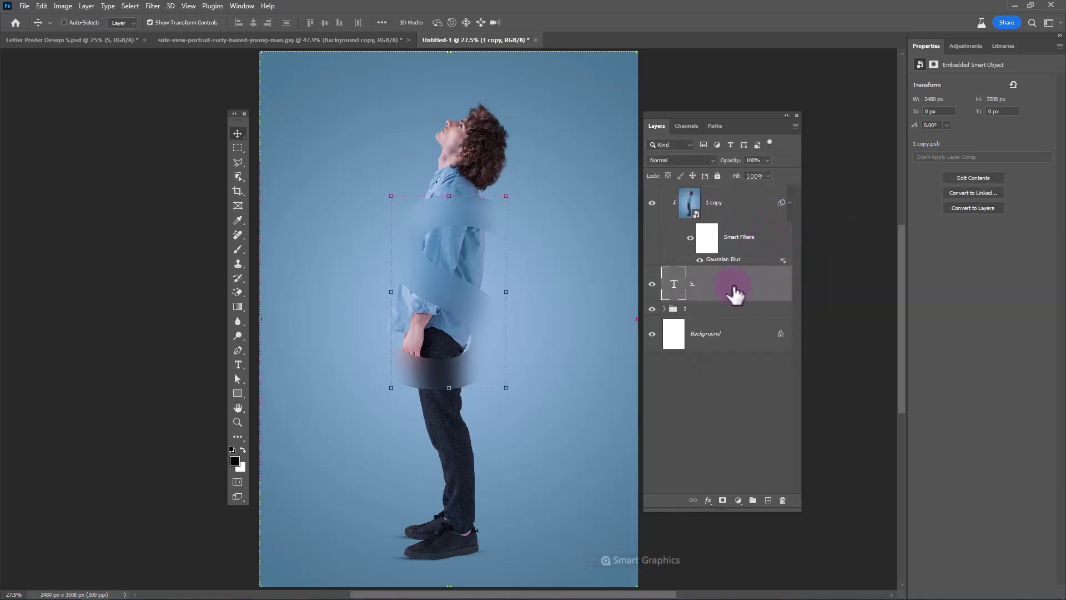
Step: Add a 7 px white Stroke layer style to the S letter
left_click(708, 501)
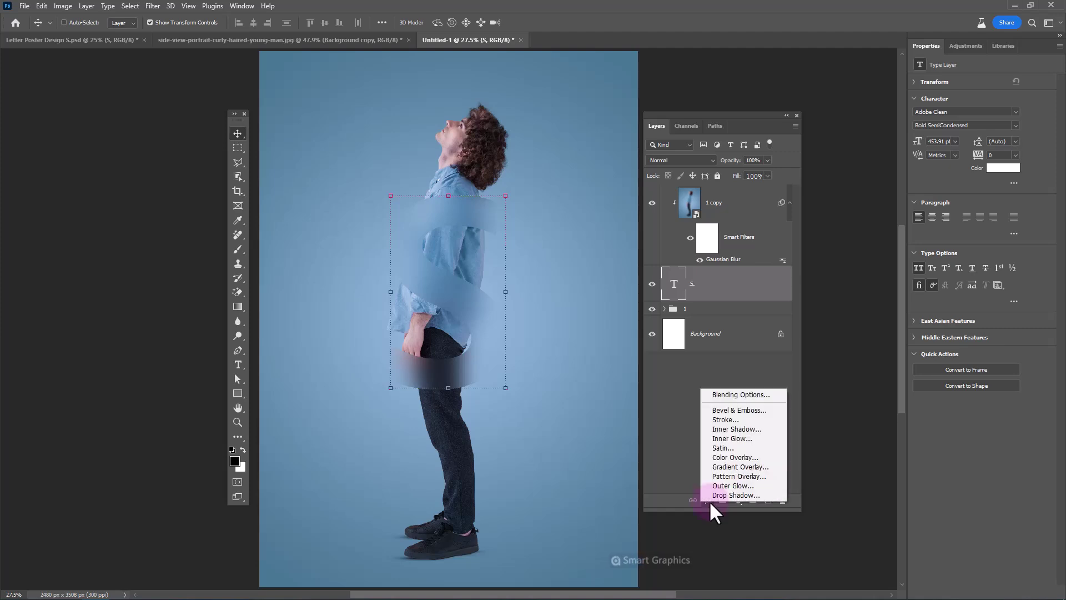
left_click(731, 419)
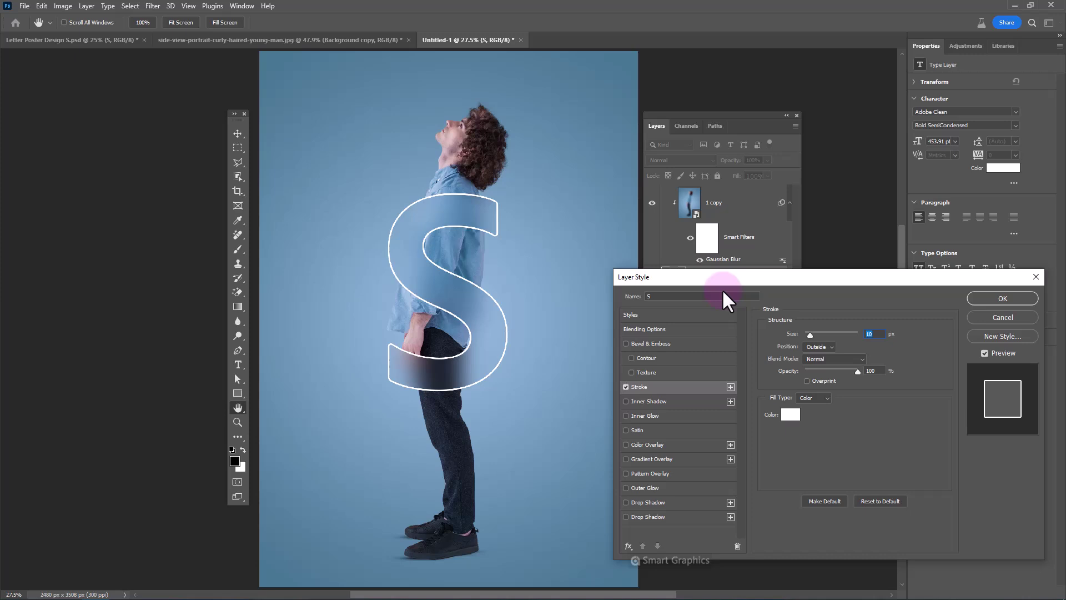
left_click_drag(722, 277, 667, 159)
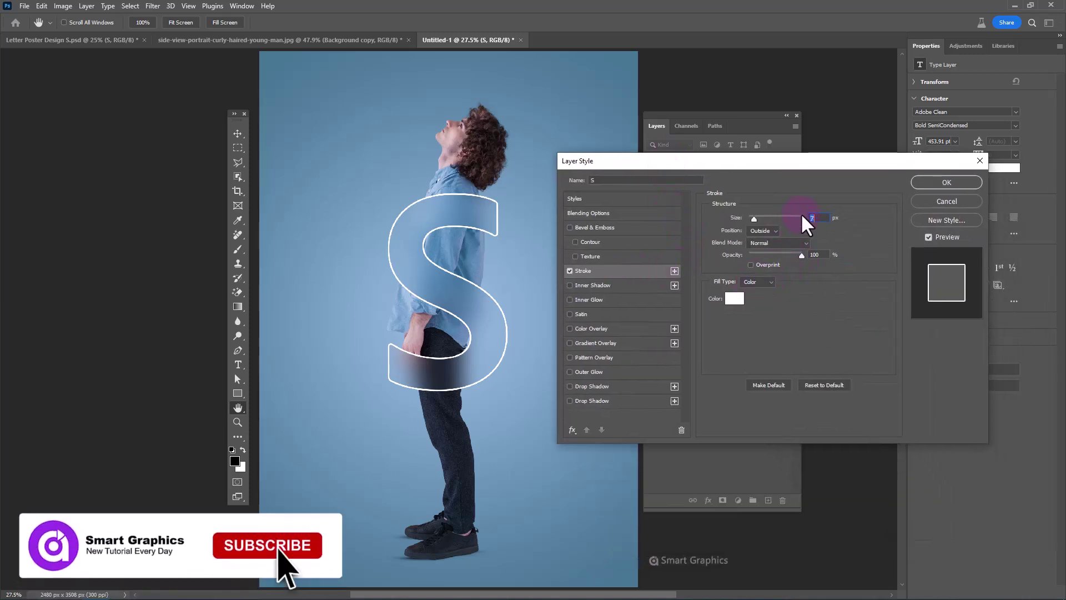
key("Down")
key("Down")
key("Down")
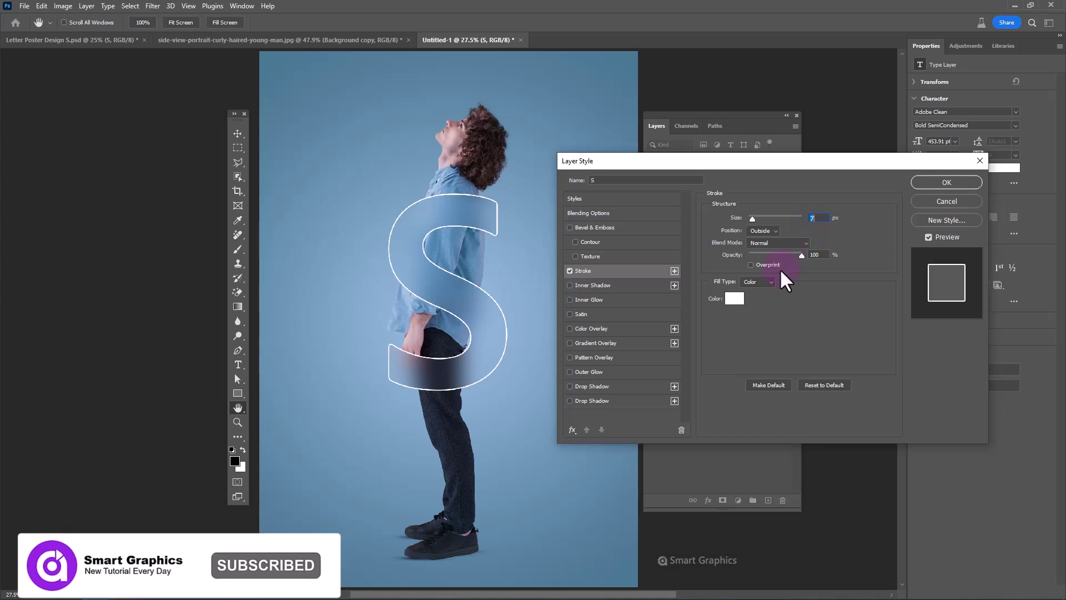
left_click(734, 298)
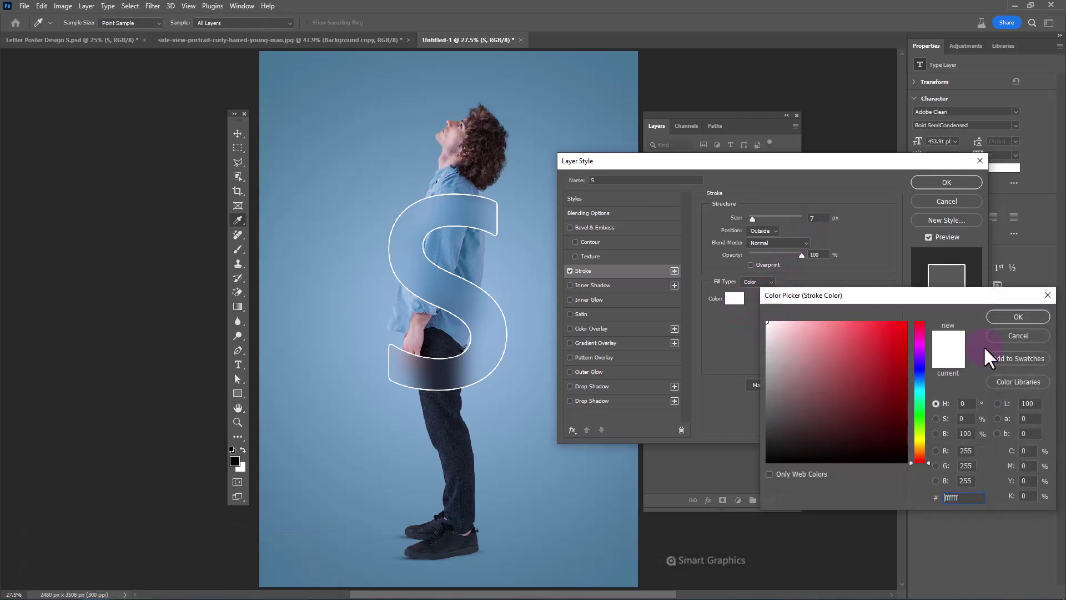
left_click(999, 317)
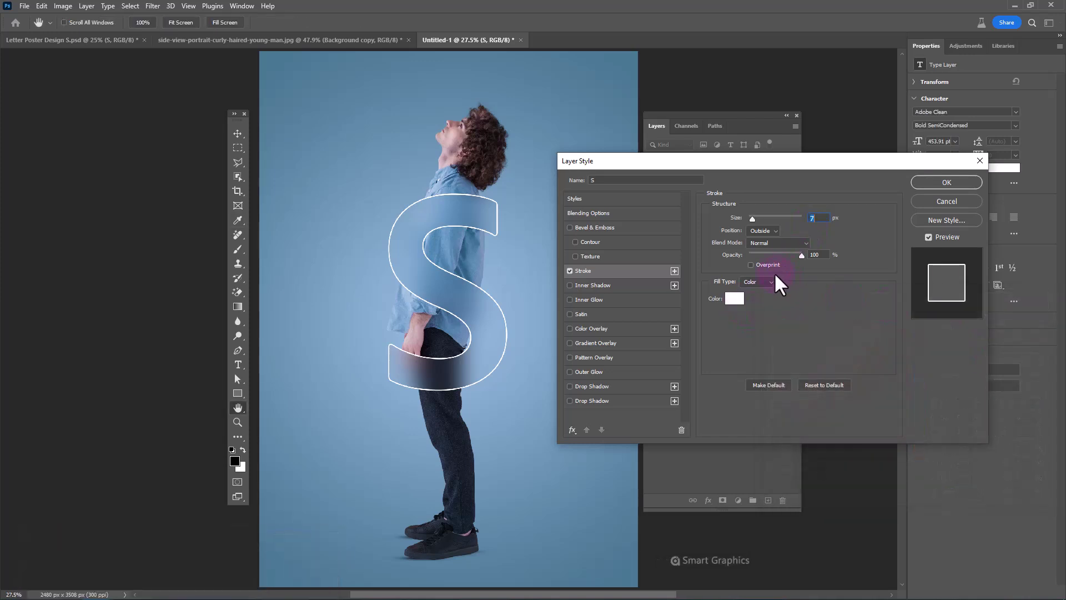
left_click(933, 189)
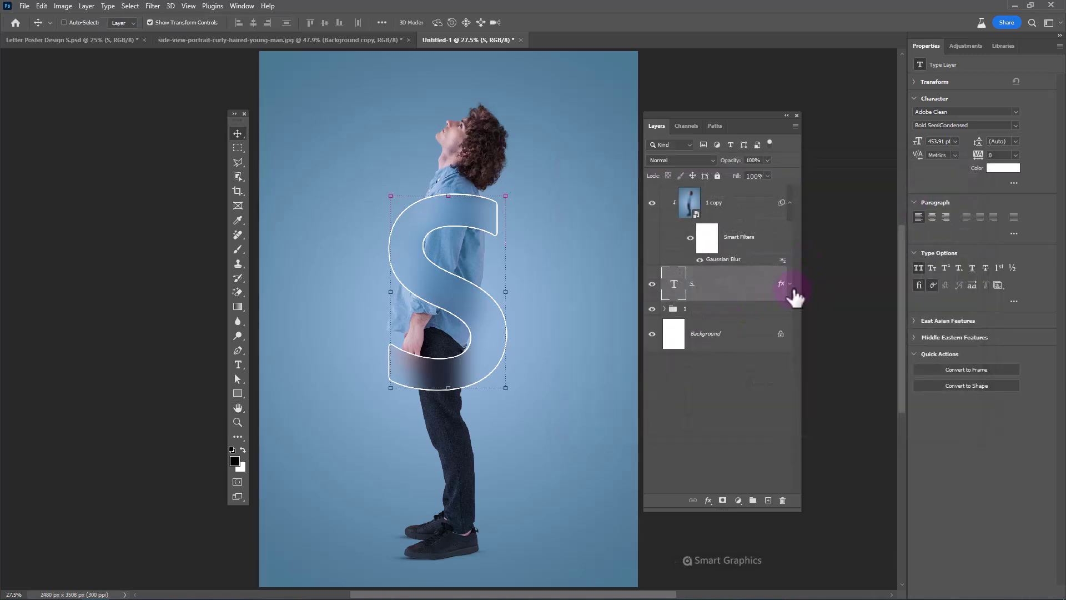
Step: Load a selection of the man's pixels from the Background copy layer in group 1
left_click(789, 205)
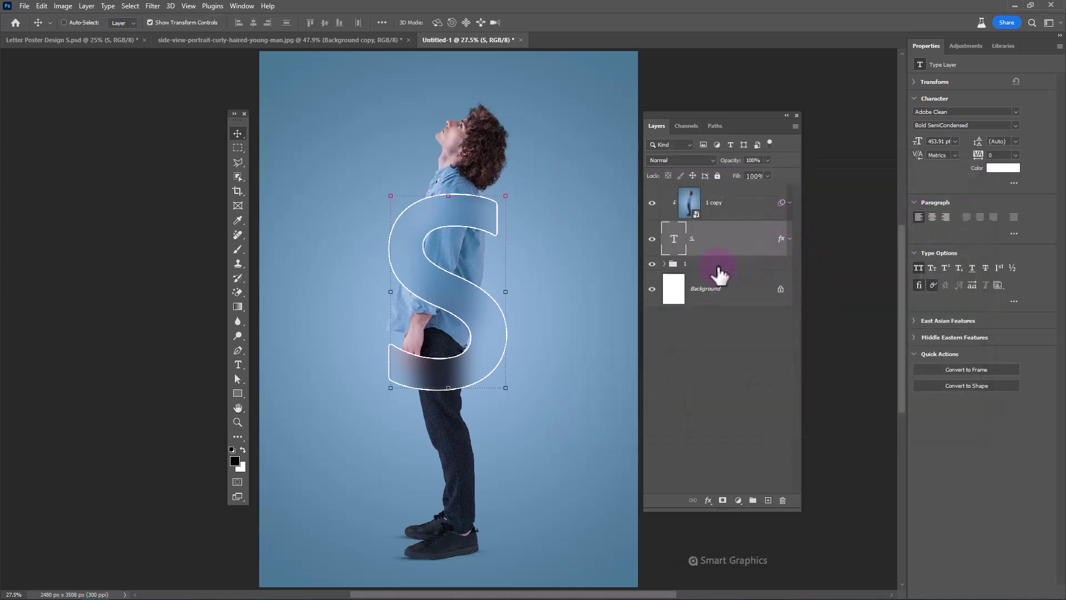
left_click(664, 265)
left_click(664, 265)
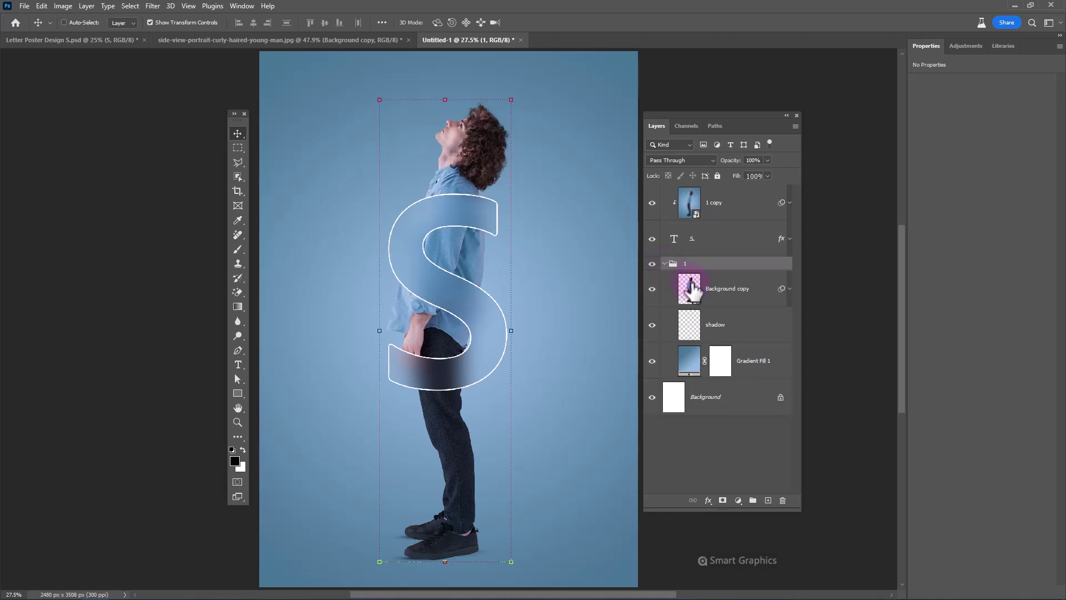
left_click(689, 294)
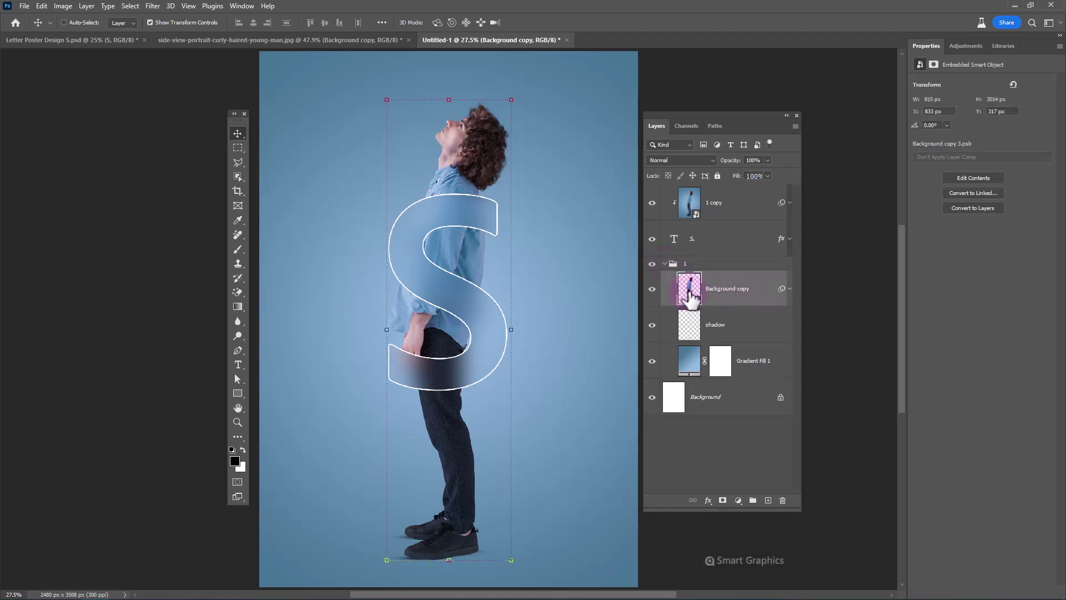
right_click(689, 296)
left_click(709, 318)
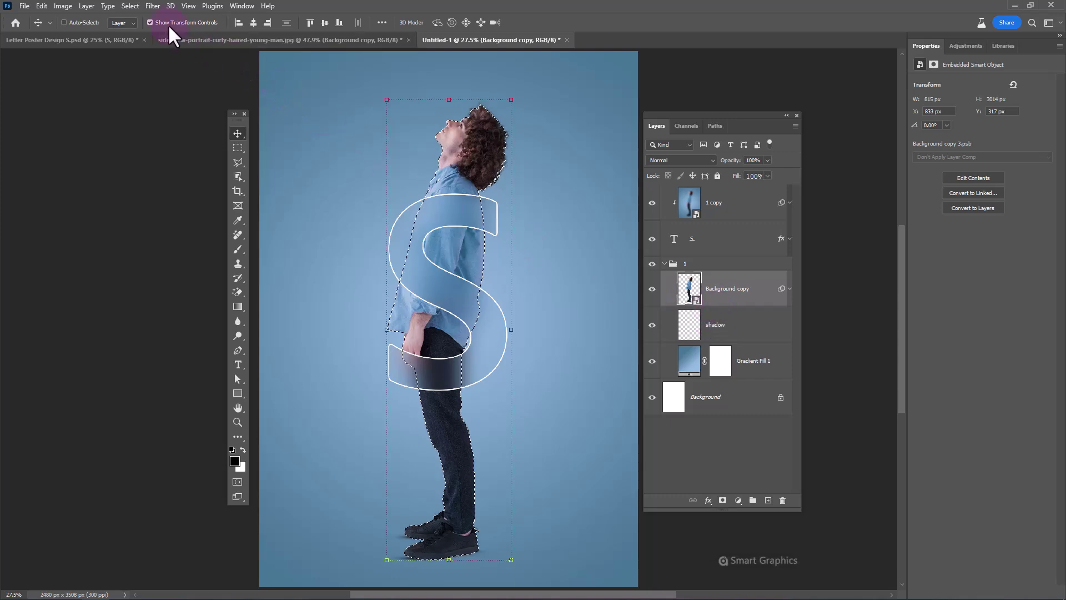
Step: Expand the selection by 50 px and smooth it with a 20 px radius
left_click(131, 6)
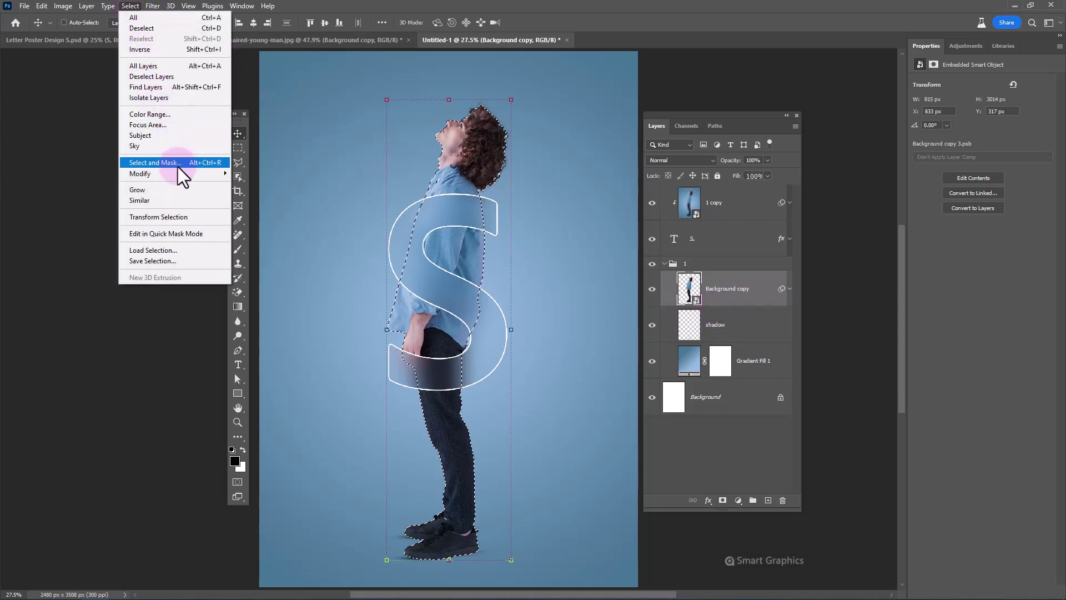
mouse_move(140, 173)
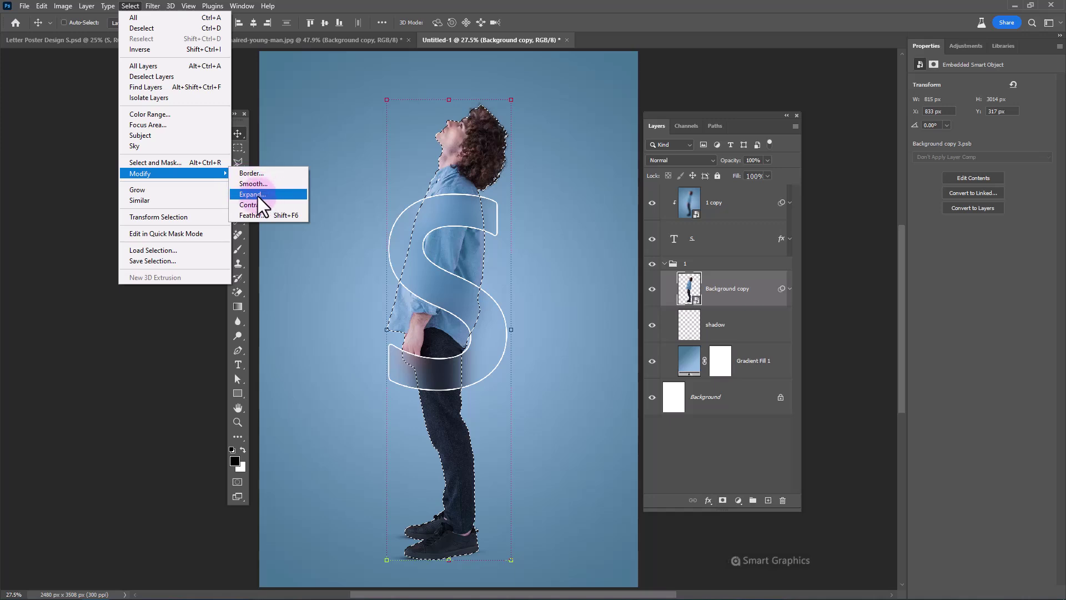
left_click(257, 196)
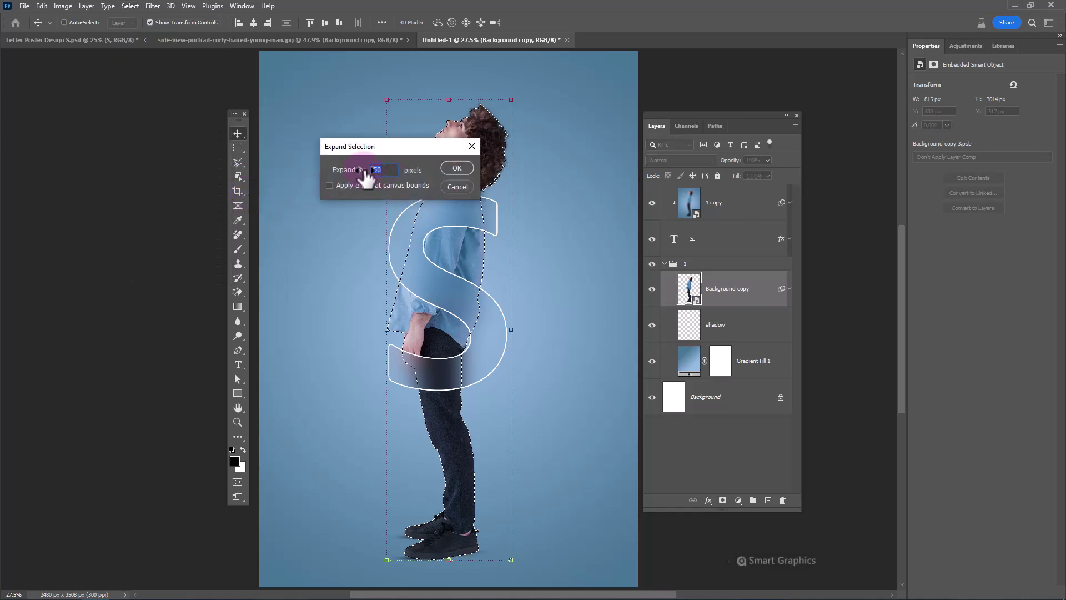
left_click(456, 168)
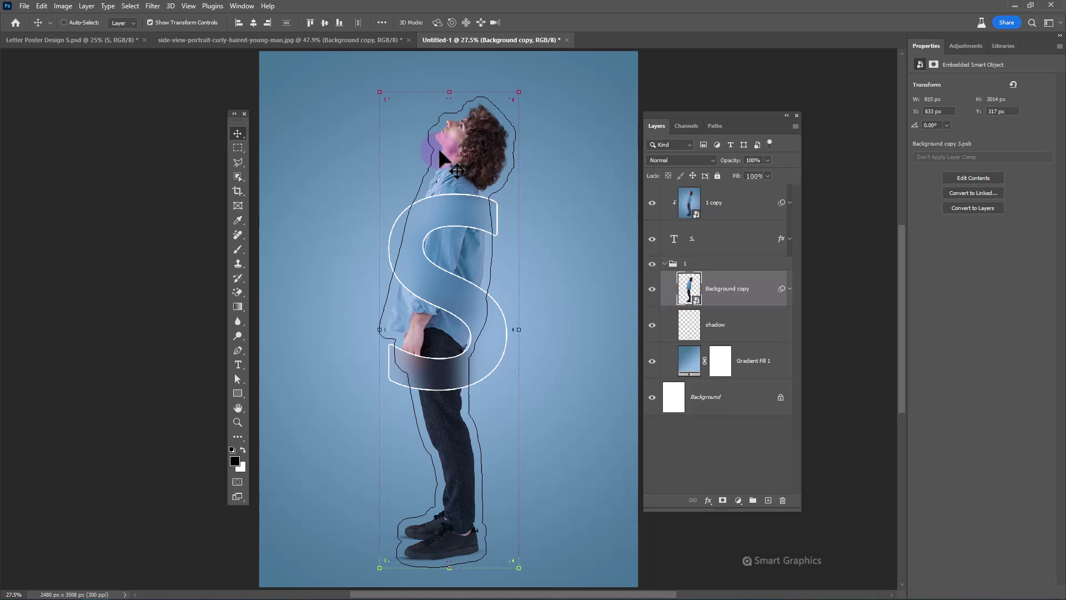
left_click(130, 6)
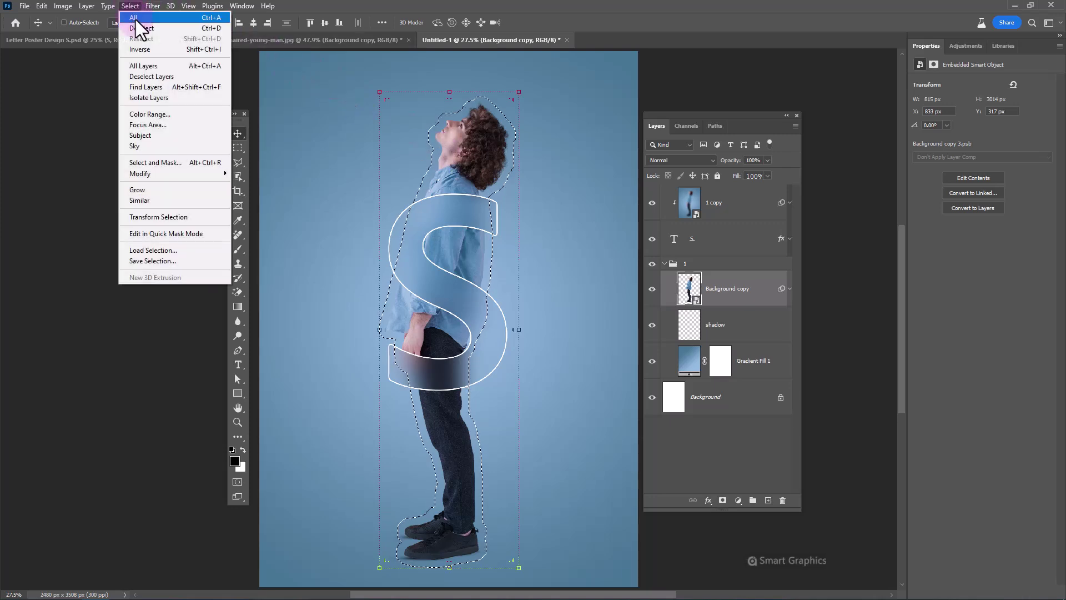
mouse_move(141, 173)
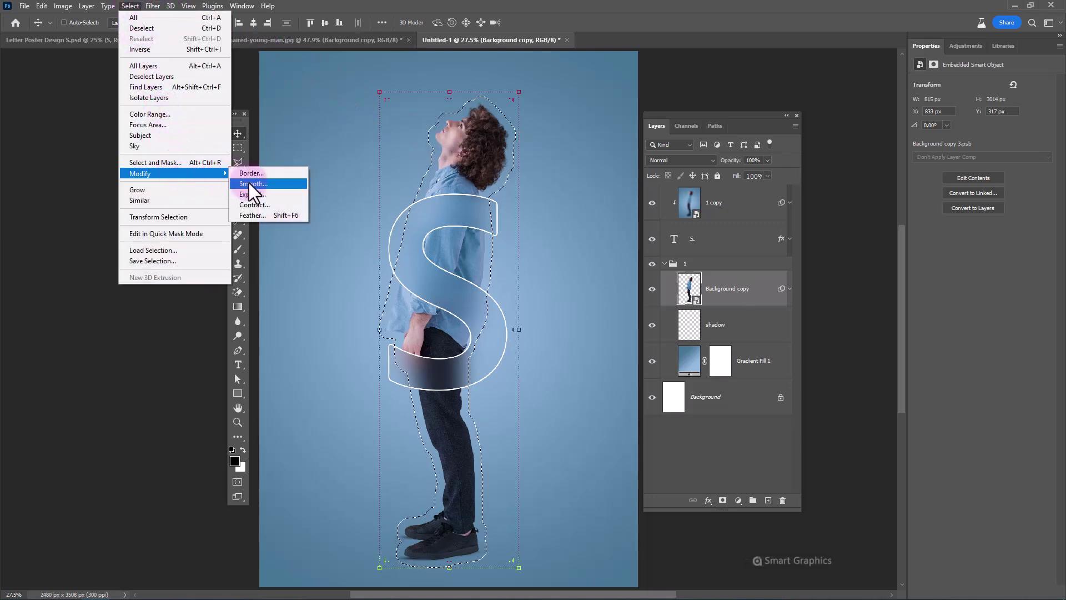
left_click(255, 185)
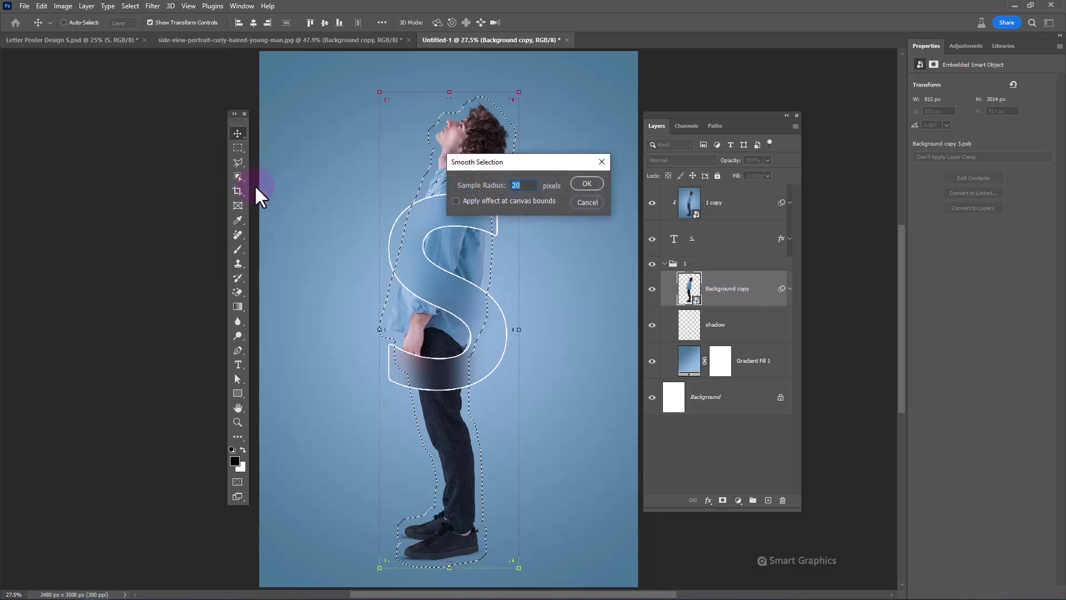
left_click(588, 183)
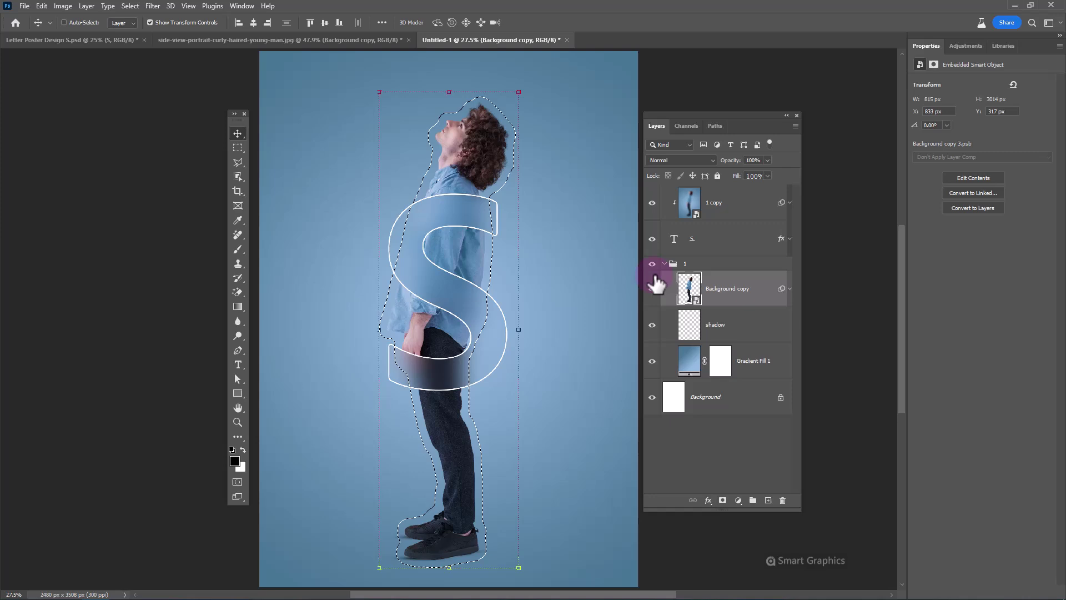
Step: Add empty Layer 1 above Background copy and switch to a hard 10 px Pencil
left_click(768, 501)
right_click(239, 247)
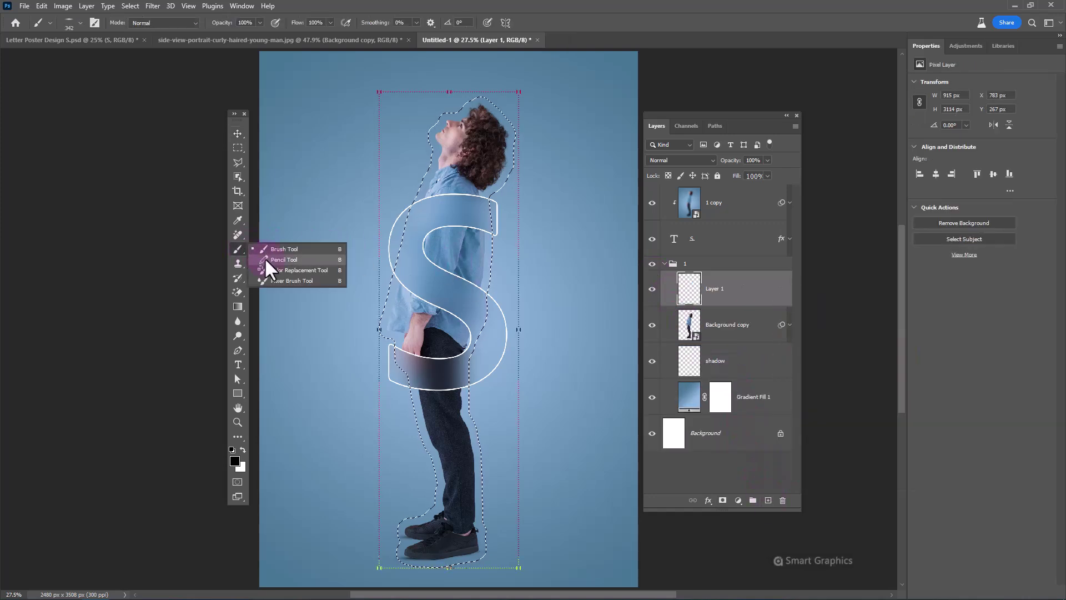
left_click(269, 258)
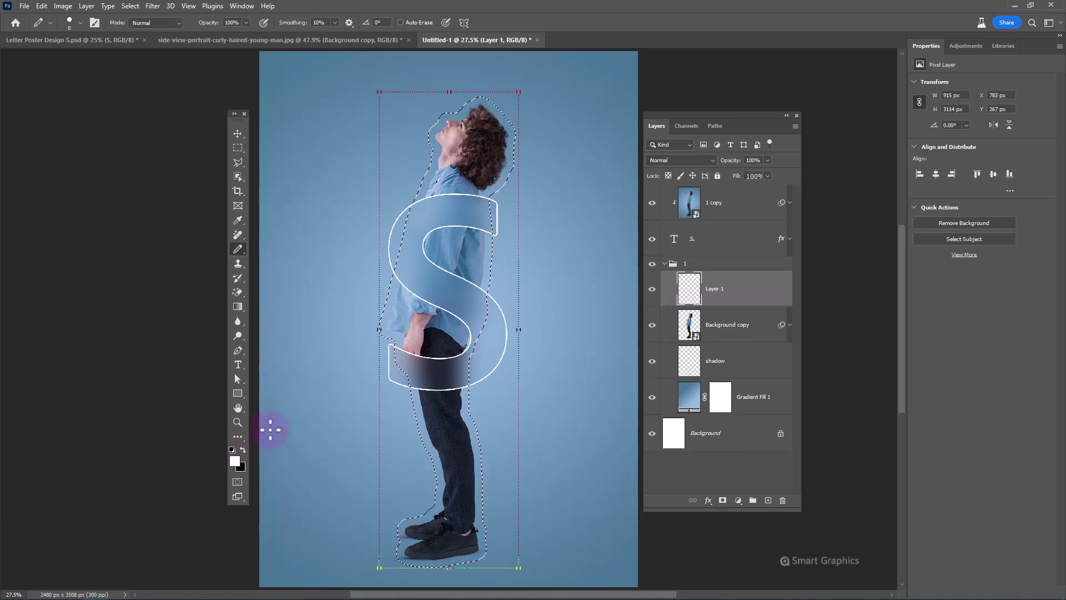
right_click(401, 292)
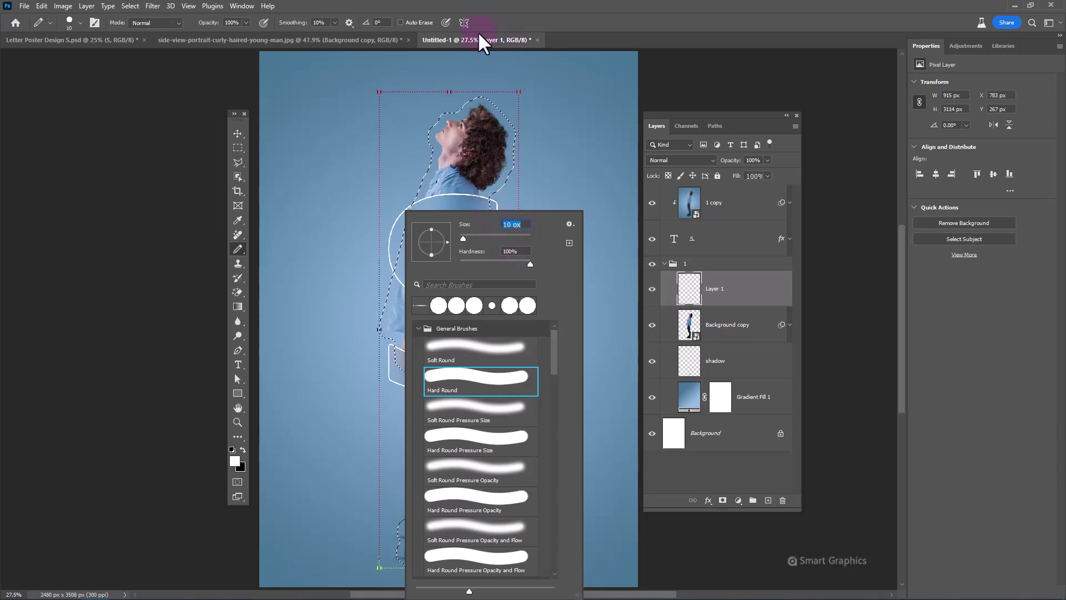
left_click(507, 19)
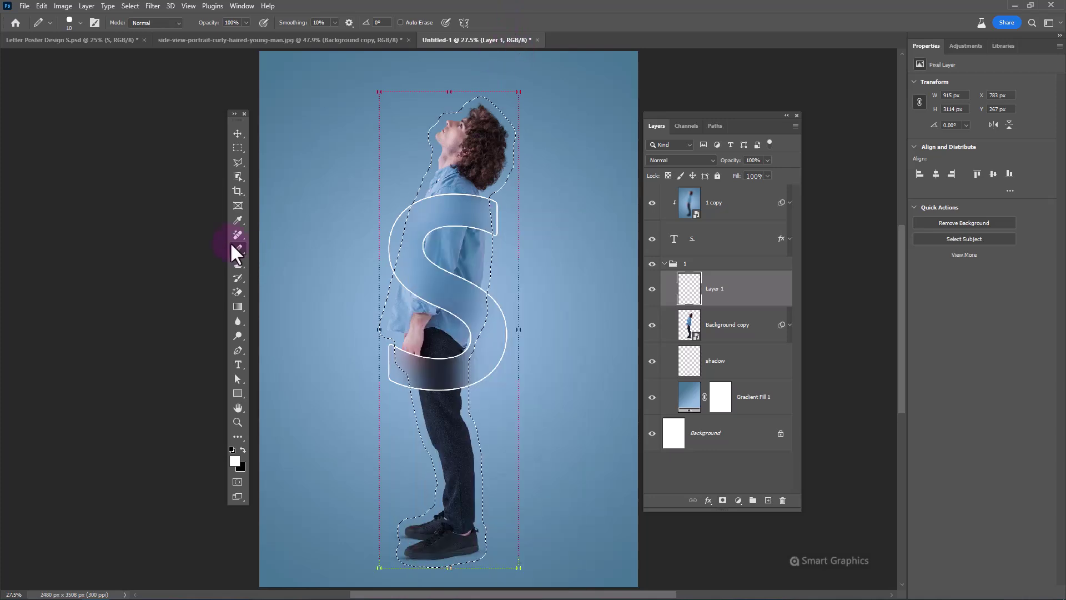
Step: Stroke the selection on Layer 1 with a 9 px white centered line, then deselect
left_click(238, 161)
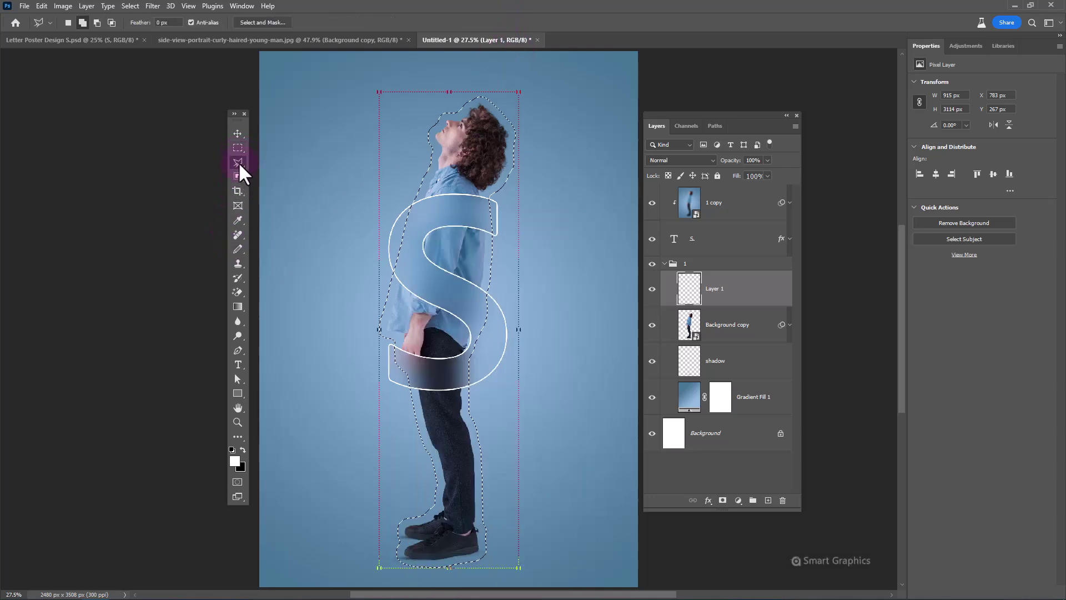
right_click(441, 213)
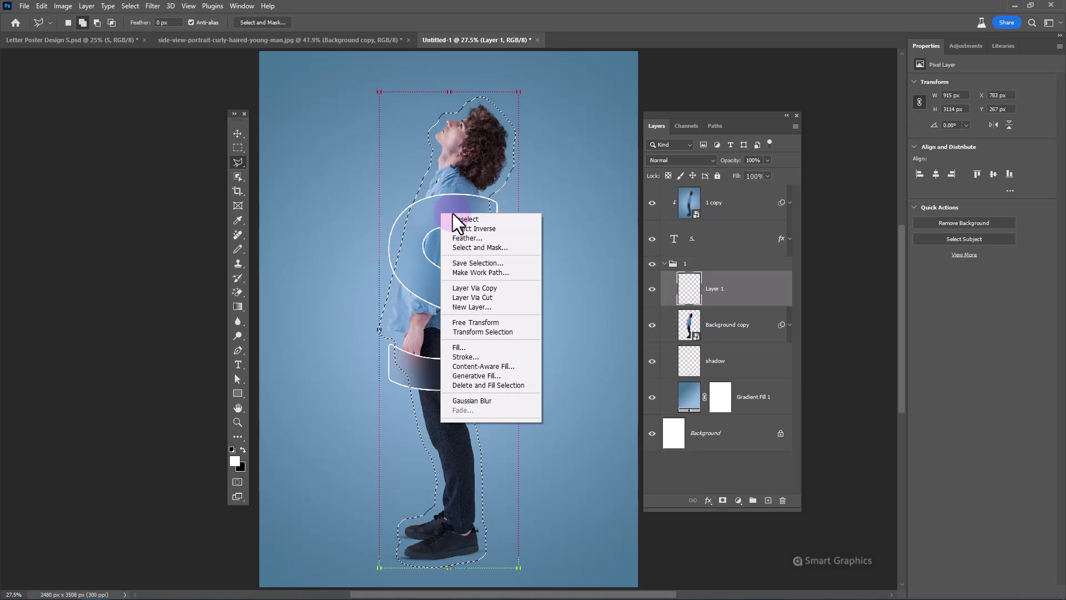
left_click(461, 359)
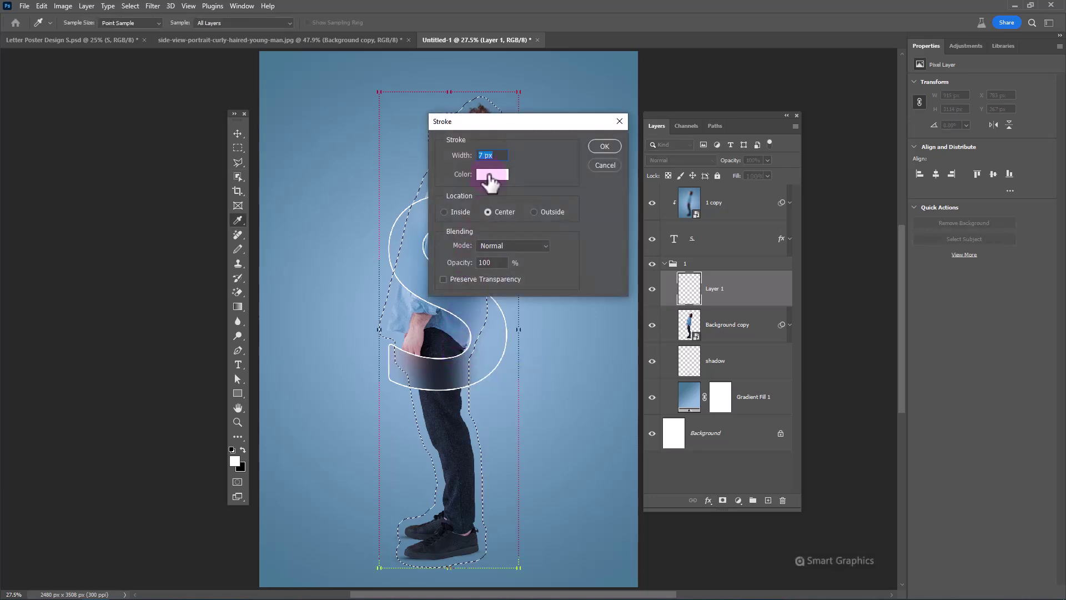
left_click(489, 155)
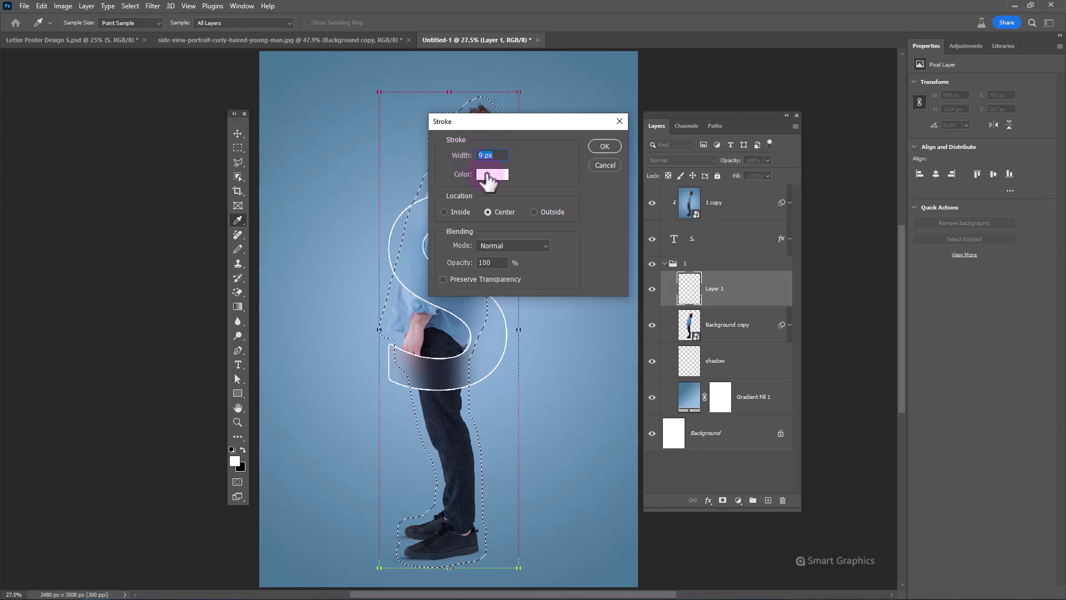
left_click(492, 174)
left_click_drag(847, 300, 542, 211)
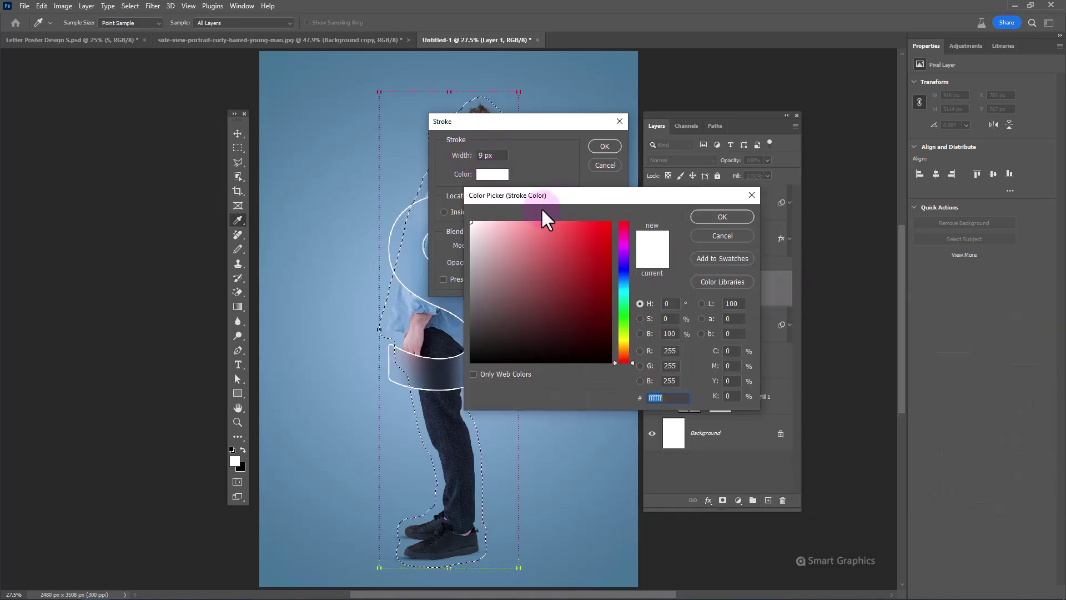
left_click(722, 217)
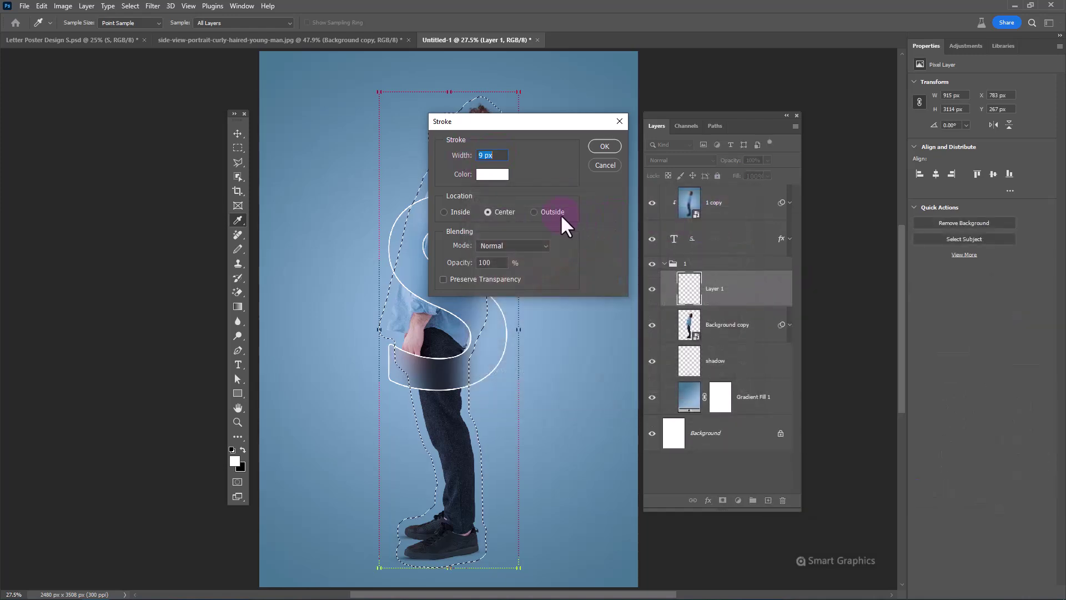
left_click(606, 147)
key("l")
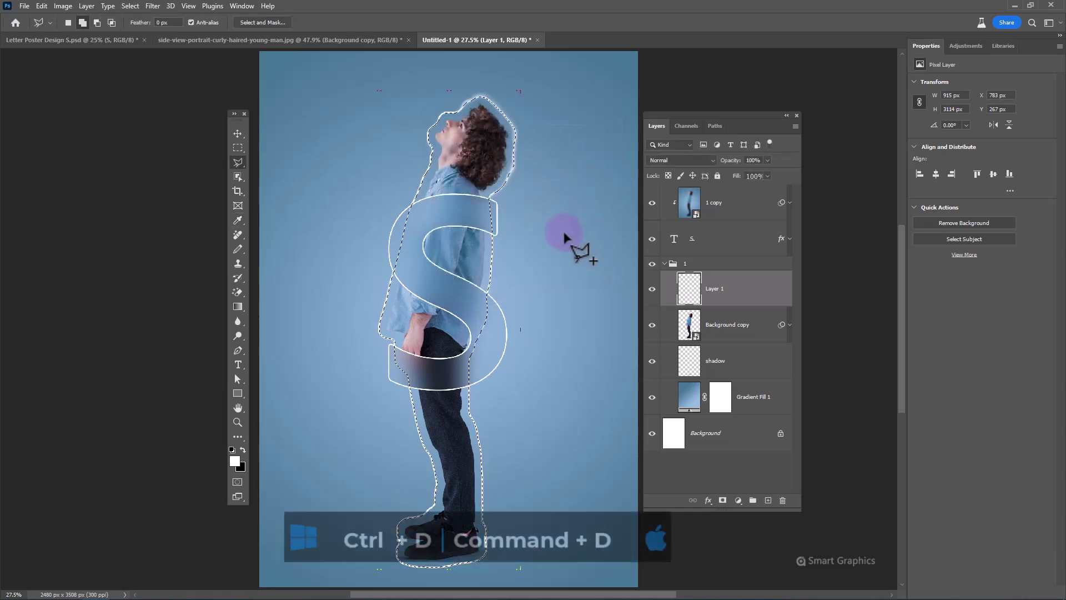
key("ctrl+d")
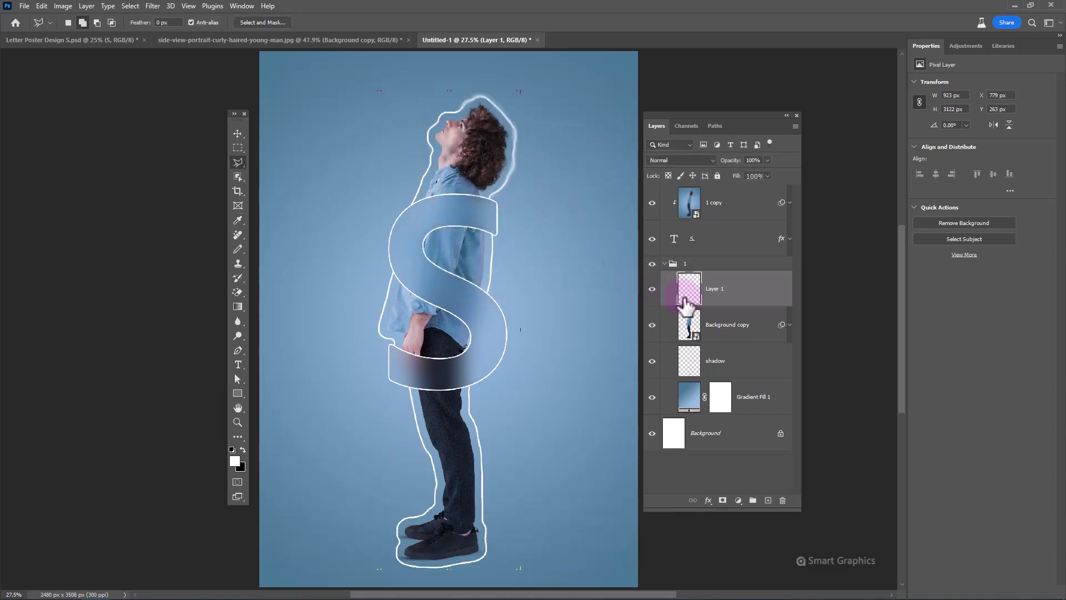
Step: Give Layer 1 an all-black mask hiding the outline, and select the Brush Tool
left_click(722, 501, "alt")
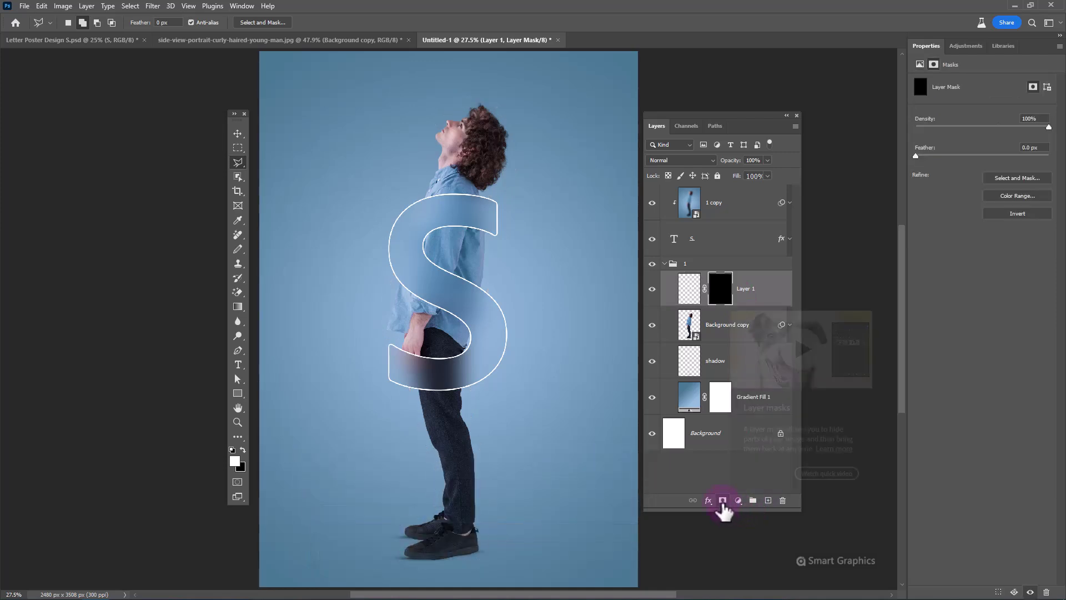
right_click(234, 252)
left_click(268, 249)
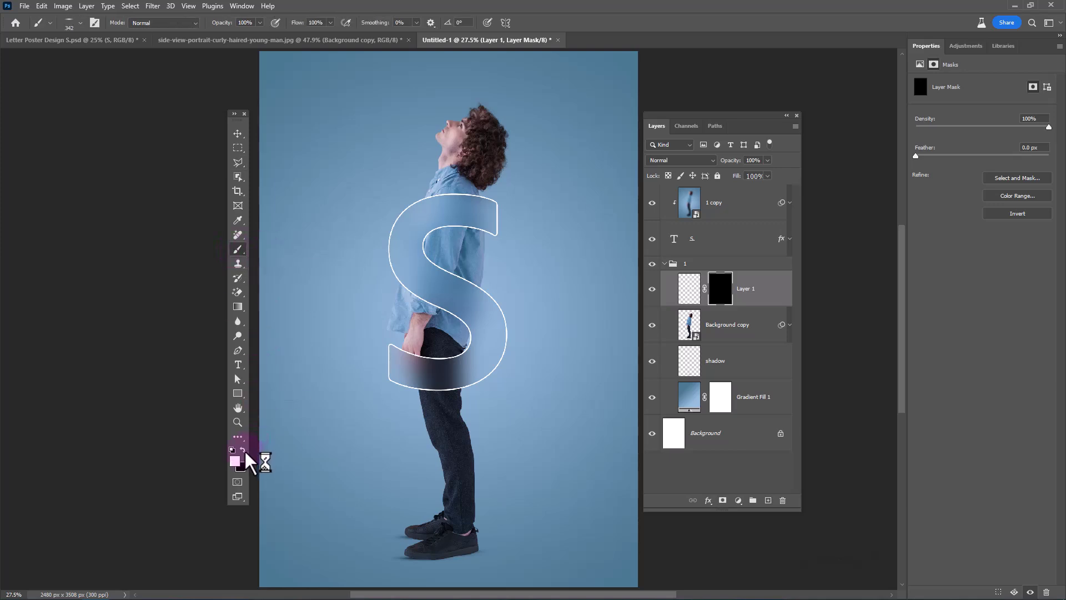